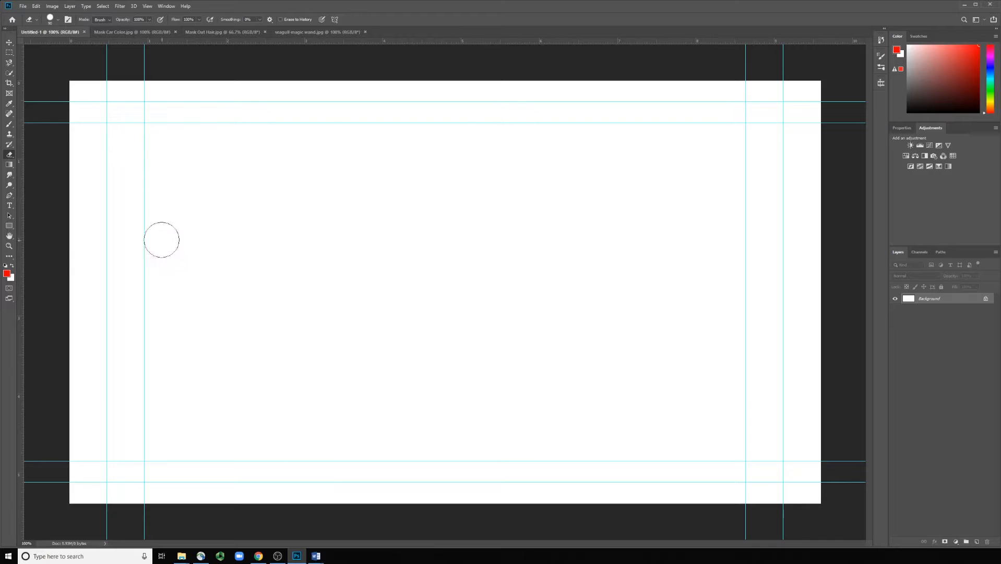
Set the foreground colour to pure blue and fill the white canvas with the Paint Bucket
click(6, 266)
click(991, 68)
click(979, 46)
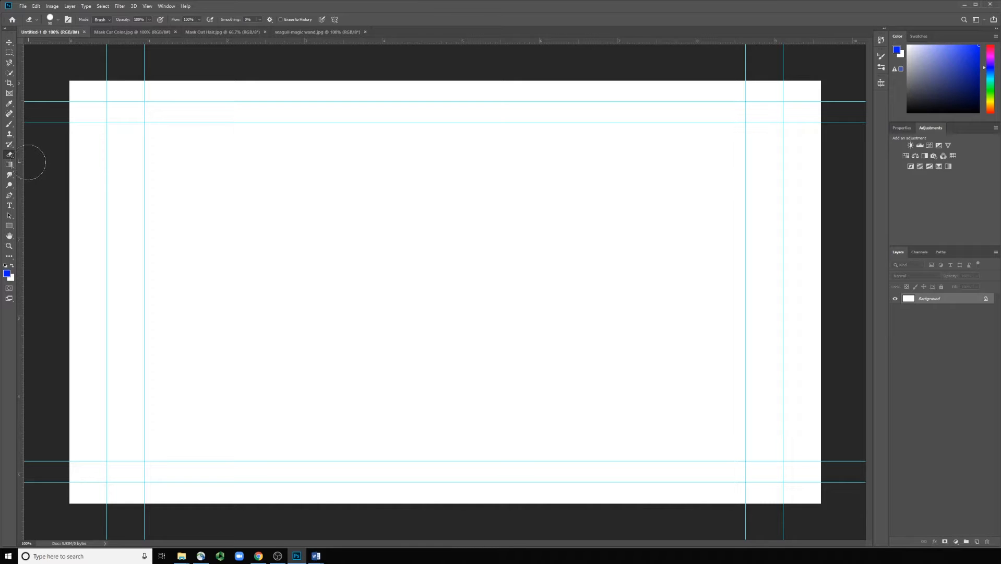
drag(9, 168, 40, 171)
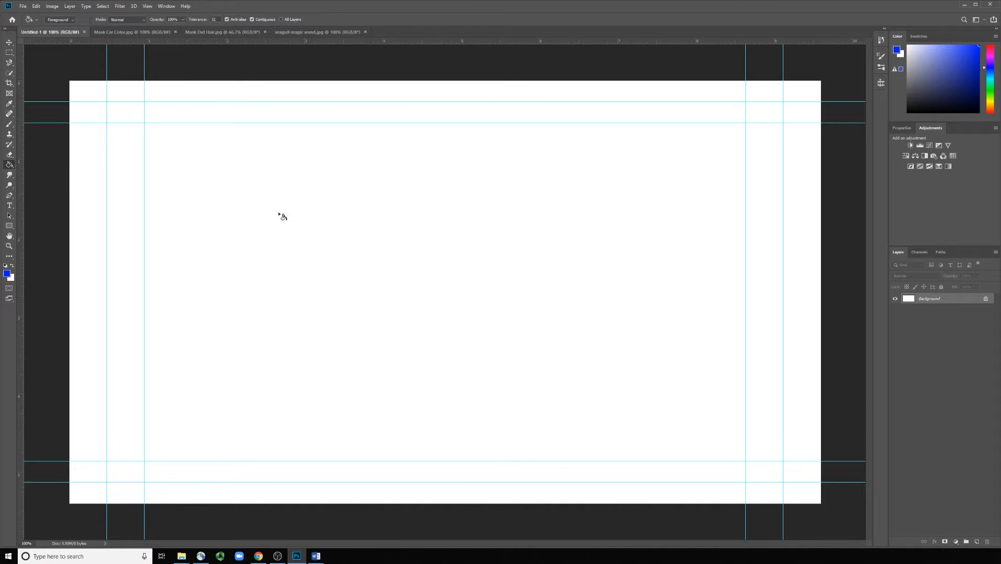
click(475, 241)
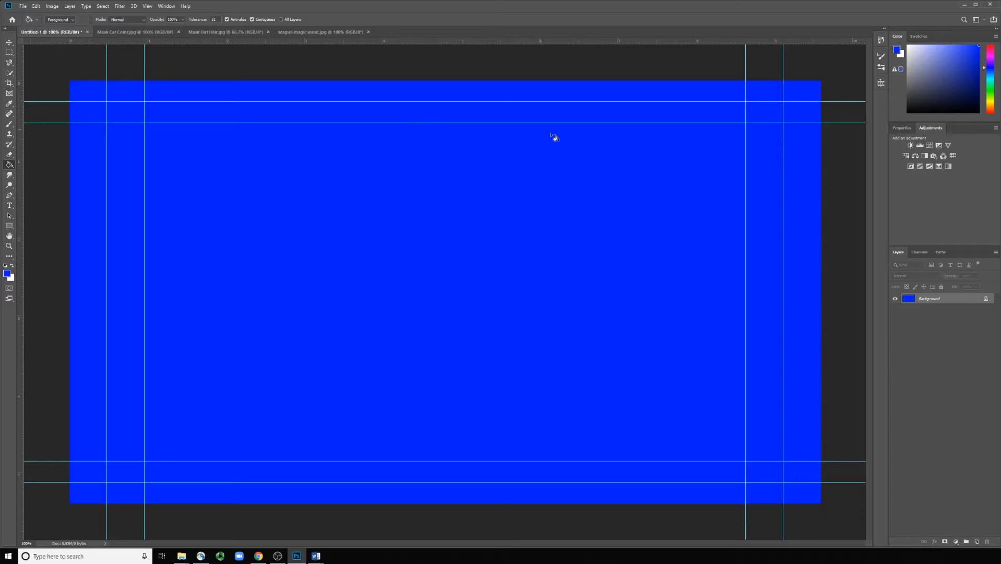
Duplicate the Background layer, hide the original, and add a layer mask to the copy
drag(954, 301, 978, 541)
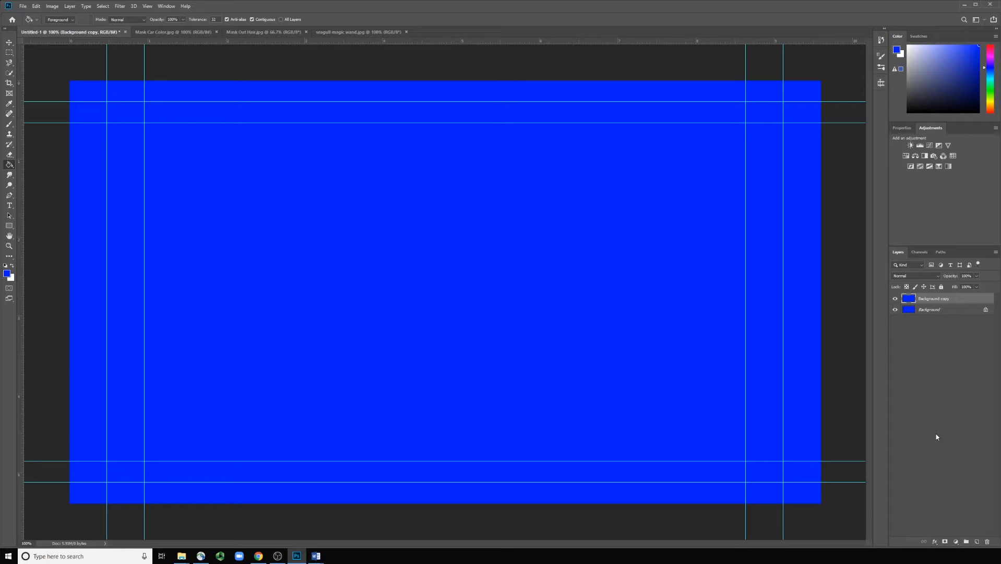
click(896, 310)
click(944, 543)
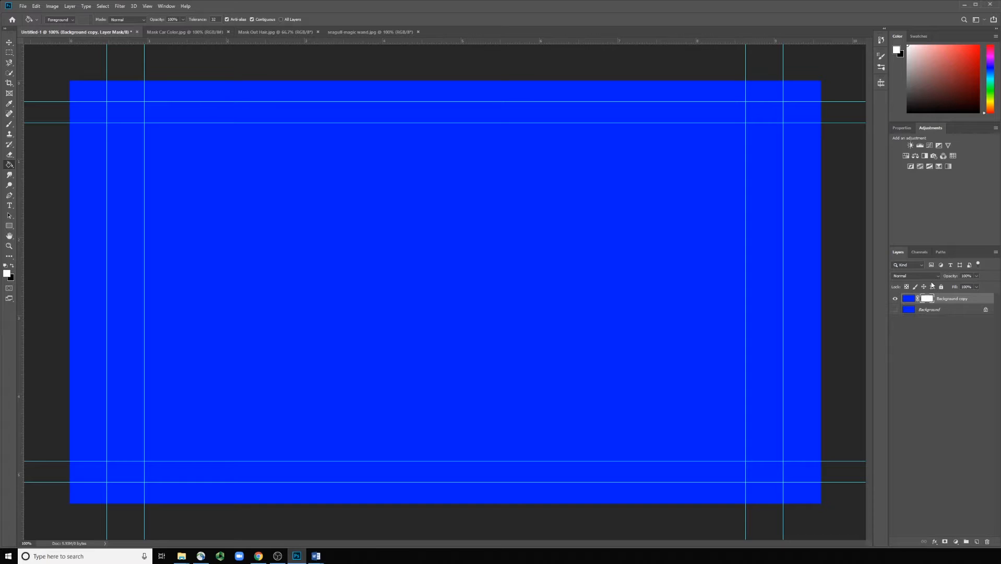
With a smaller black brush, paint a four-petalled flower with stem and leaf on the layer mask
key(x)
key(b)
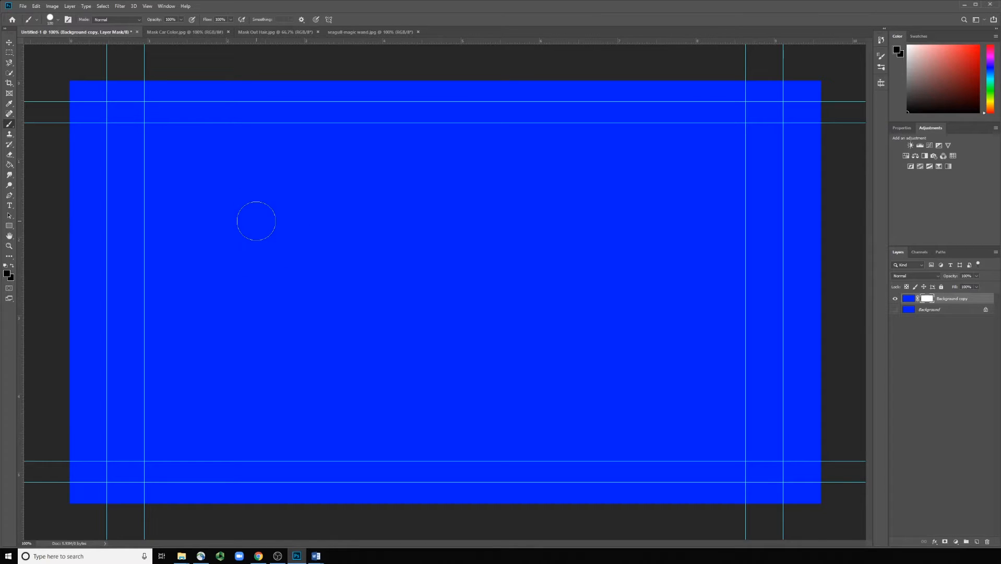
key(bracketleft)
key(bracketleft)
key(bracketleft)
key(bracketleft)
key(bracketleft)
mouse_move(274, 246)
mouse_down()
mouse_move(210, 230)
mouse_move(248, 309)
mouse_move(323, 262)
mouse_move(304, 208)
mouse_move(275, 247)
mouse_move(282, 293)
mouse_move(267, 292)
mouse_move(218, 427)
mouse_up()
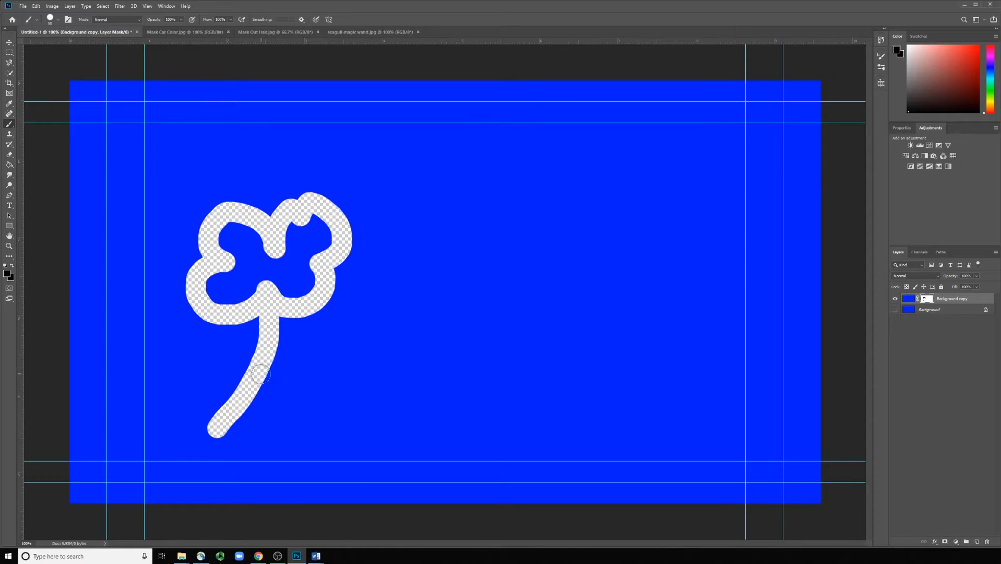
mouse_move(261, 375)
mouse_down()
mouse_move(301, 382)
mouse_move(241, 413)
mouse_up()
mouse_move(274, 287)
mouse_down()
mouse_move(256, 255)
mouse_move(272, 258)
mouse_move(273, 272)
mouse_move(231, 263)
mouse_move(321, 267)
mouse_up()
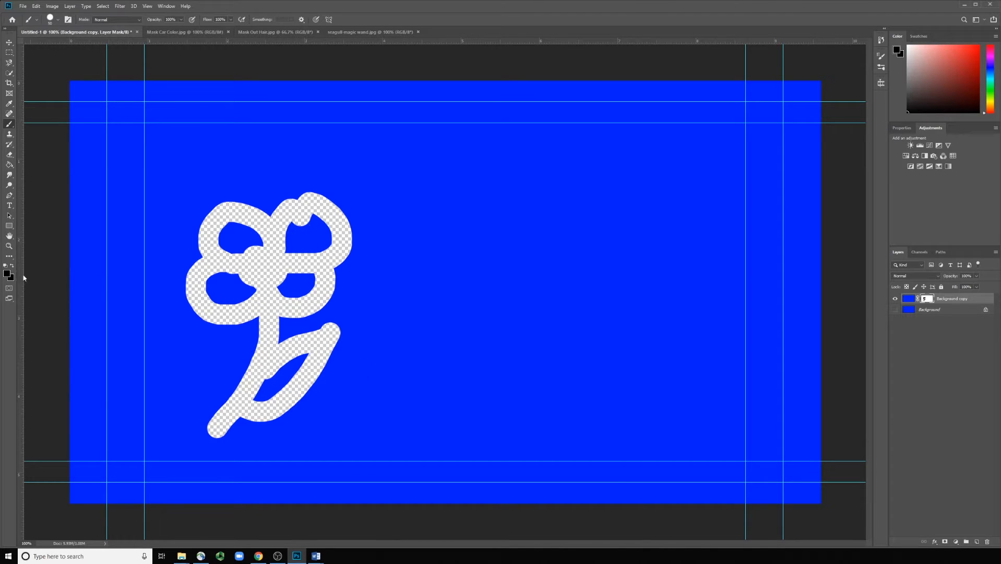
Paint with white on the mask to clean up the outline of the flower's upper-right petal
key(x)
mouse_move(323, 243)
mouse_down()
mouse_move(300, 227)
mouse_move(311, 224)
mouse_up()
mouse_move(290, 189)
mouse_down()
mouse_move(349, 203)
mouse_move(304, 187)
mouse_move(271, 206)
mouse_up()
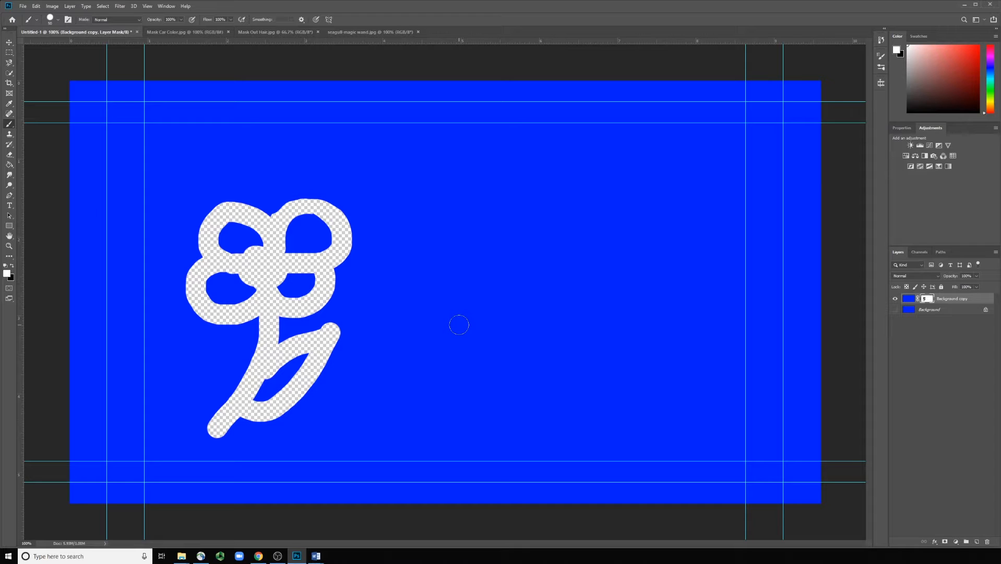
Paint over the flower's right petals in white on the mask and repaint the flower head solid in black
click(10, 281)
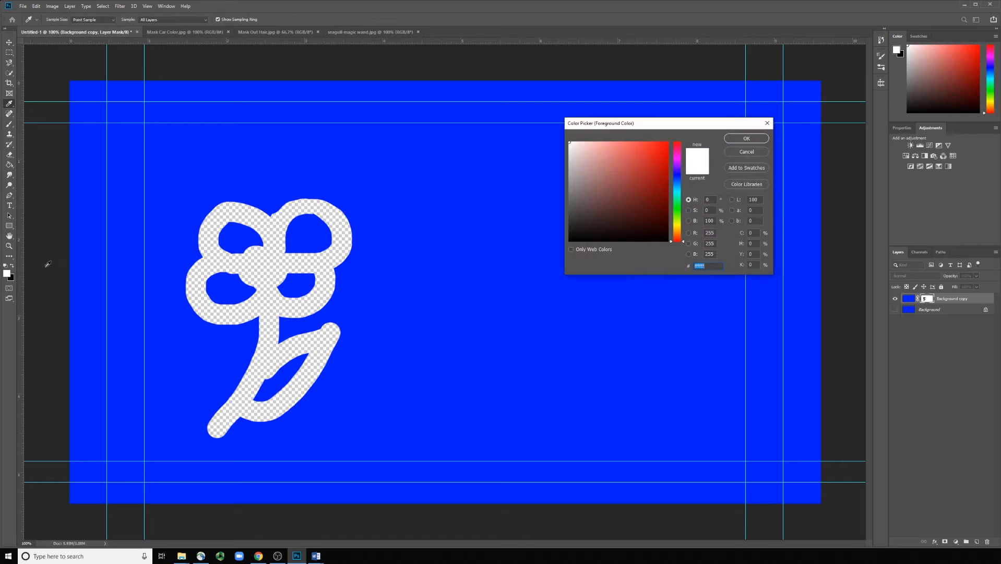
click(746, 138)
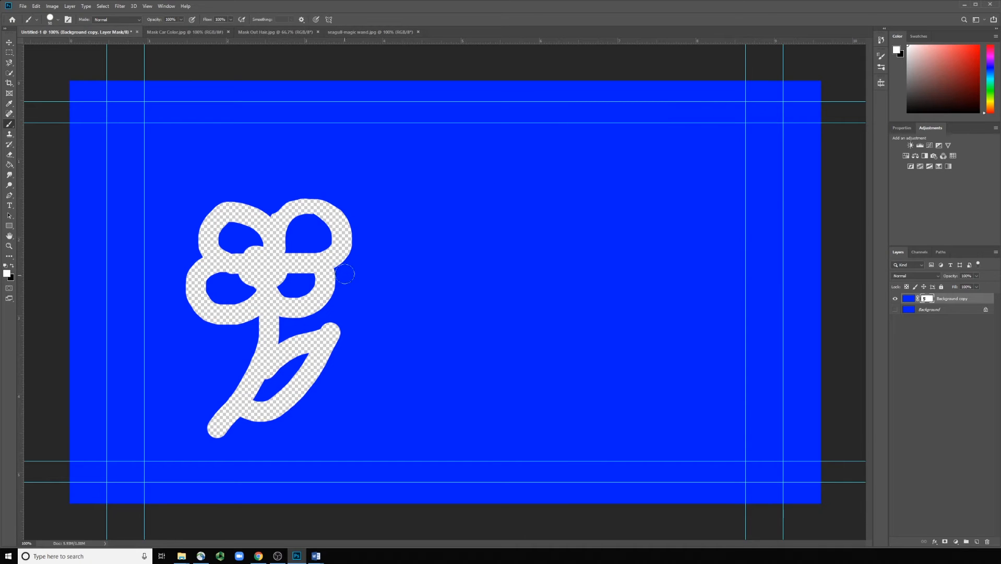
mouse_move(359, 228)
mouse_down()
mouse_move(345, 267)
mouse_move(352, 208)
mouse_move(329, 184)
mouse_move(338, 261)
mouse_move(328, 312)
mouse_move(321, 197)
mouse_move(313, 310)
mouse_move(307, 188)
mouse_move(289, 318)
mouse_up()
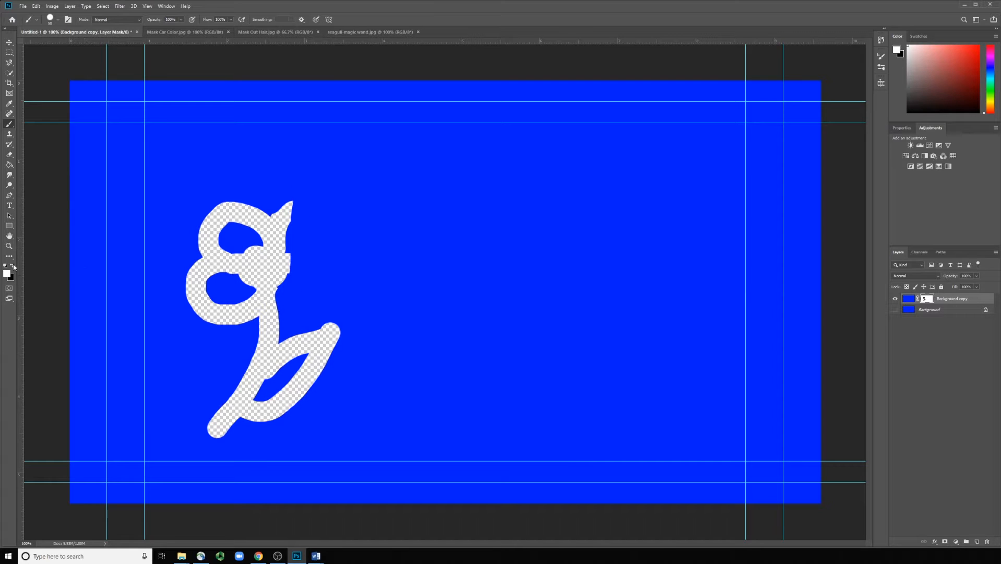
key(x)
mouse_move(283, 226)
mouse_down()
mouse_move(314, 225)
mouse_move(304, 255)
mouse_move(282, 264)
mouse_move(315, 271)
mouse_move(304, 305)
mouse_move(270, 299)
mouse_move(302, 209)
mouse_move(329, 234)
mouse_move(280, 276)
mouse_move(279, 295)
mouse_move(289, 263)
mouse_move(268, 257)
mouse_move(281, 232)
mouse_move(256, 274)
mouse_move(235, 235)
mouse_move(223, 266)
mouse_move(253, 299)
mouse_move(305, 291)
mouse_move(288, 269)
mouse_move(302, 224)
mouse_move(297, 247)
mouse_move(196, 299)
mouse_up()
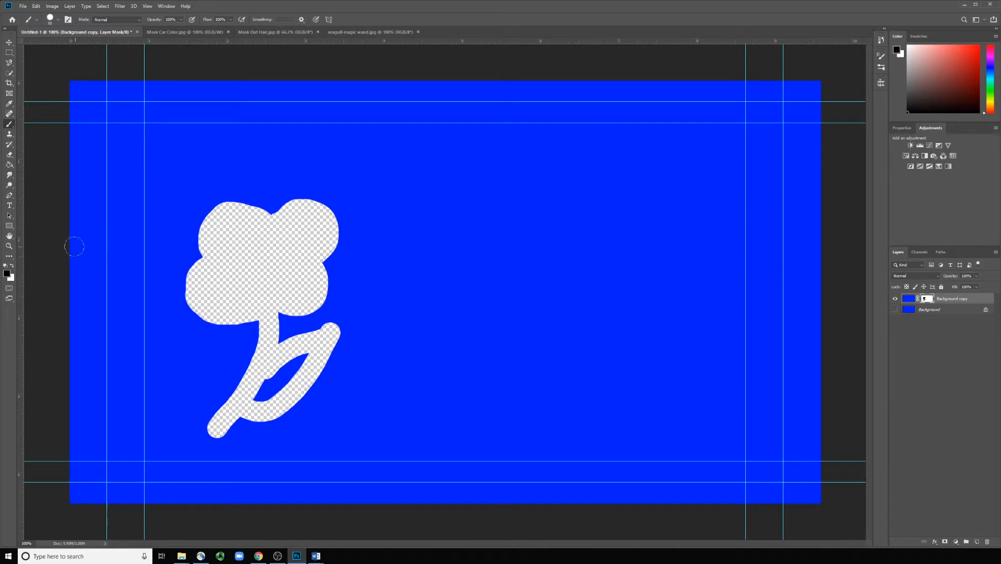
Paint white strokes on the mask radiating from the flower's centre to divide the head into narrow petals
click(11, 266)
drag(197, 256, 273, 264)
mouse_move(269, 202)
mouse_down()
mouse_move(266, 232)
mouse_move(286, 260)
mouse_move(340, 264)
mouse_move(254, 258)
mouse_move(265, 294)
mouse_move(250, 321)
mouse_up()
mouse_move(262, 260)
mouse_down()
mouse_move(288, 322)
mouse_move(263, 255)
mouse_move(253, 263)
mouse_move(269, 254)
mouse_move(252, 283)
mouse_move(252, 244)
mouse_move(286, 269)
mouse_move(270, 288)
mouse_move(257, 266)
mouse_move(198, 311)
mouse_up()
drag(252, 246, 199, 175)
drag(284, 233, 337, 207)
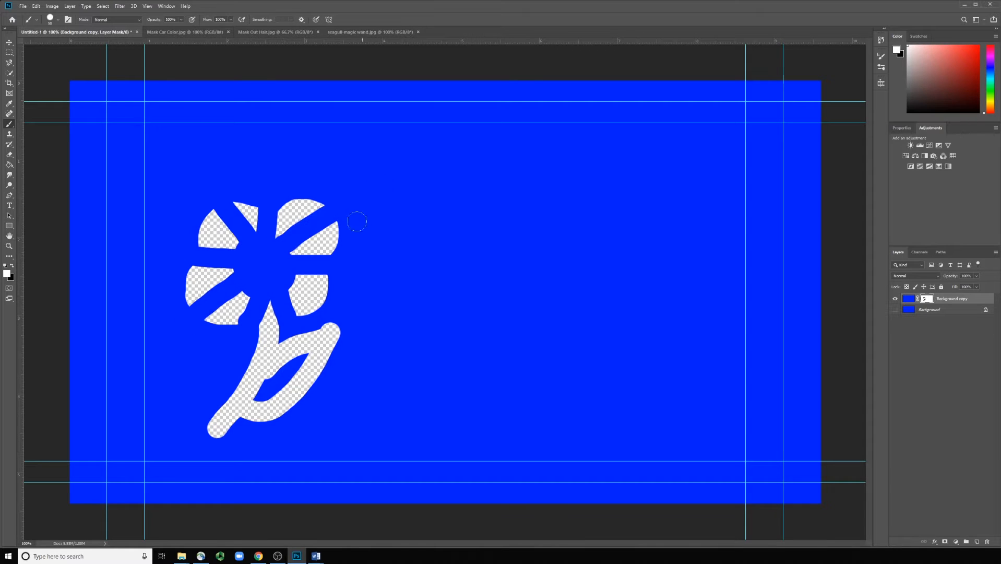
drag(268, 274, 337, 328)
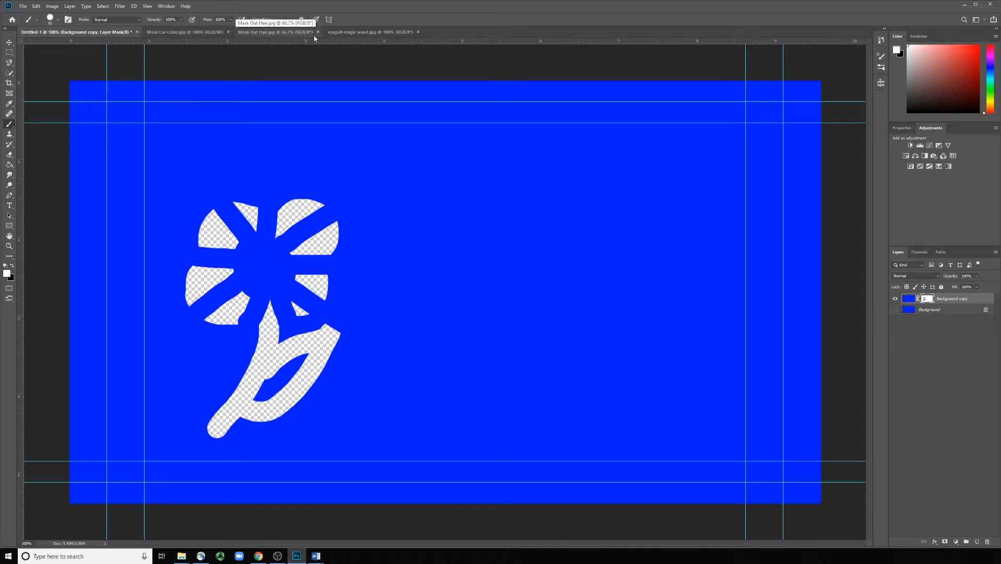
Switch to the seagull magic wand image and crop off the green stockbyte banner below the photo
click(366, 32)
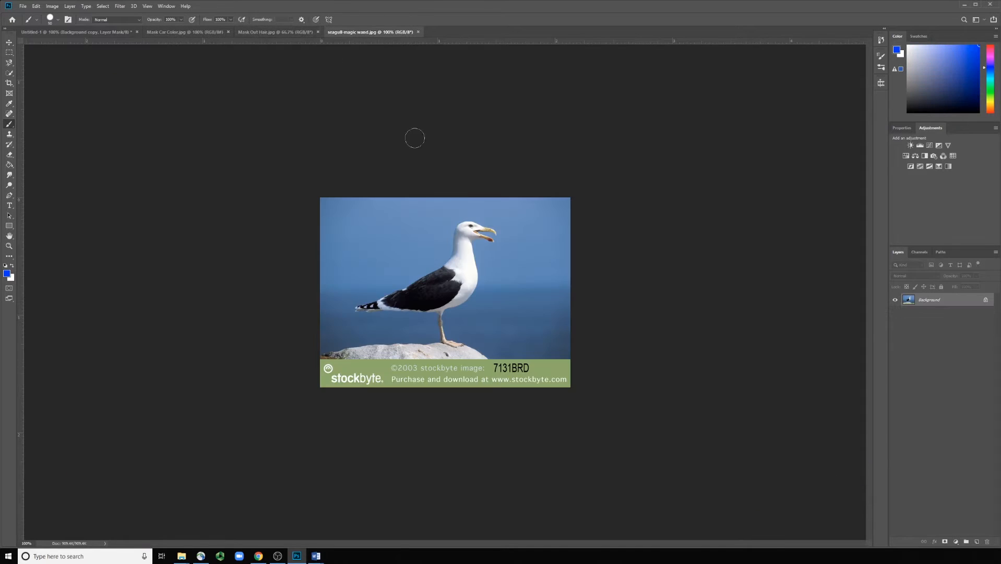
scroll(413, 285, up, 4)
scroll(441, 300, up, 2)
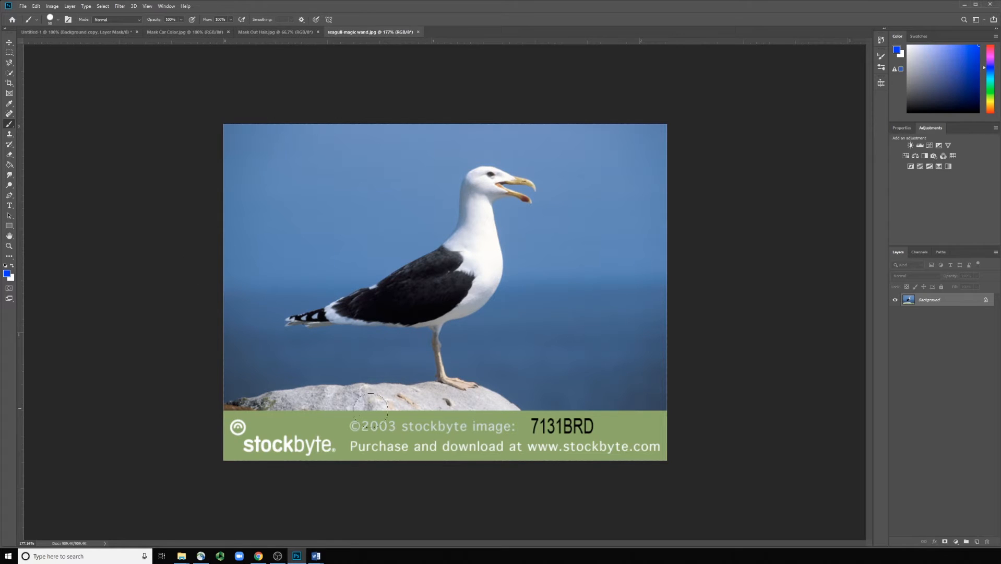
click(10, 83)
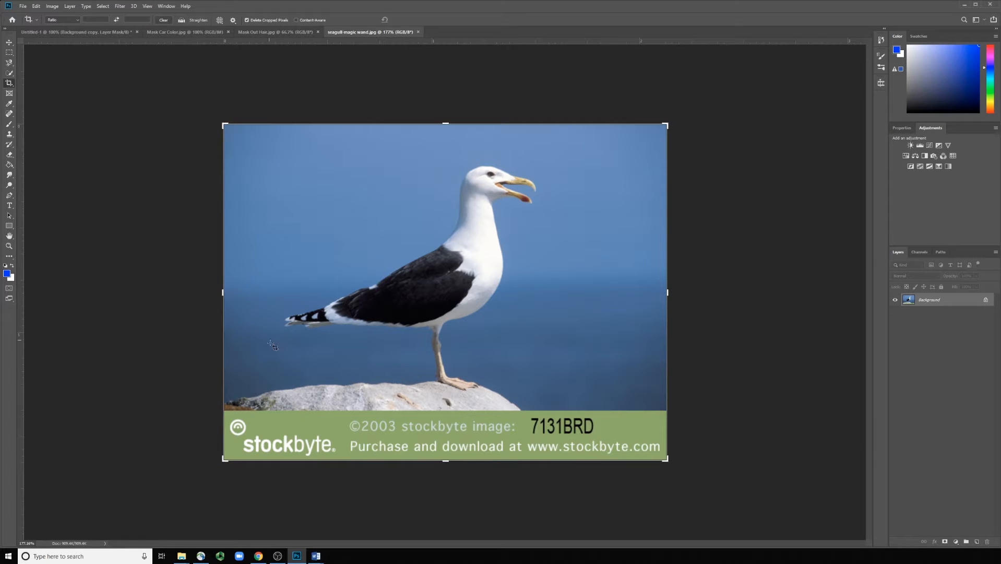
drag(445, 458, 441, 435)
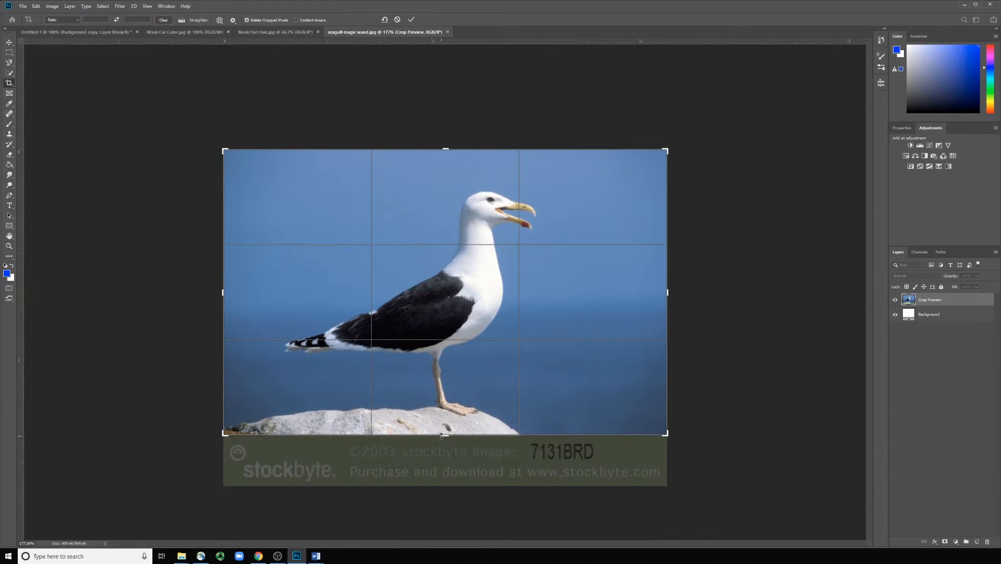
key(Return)
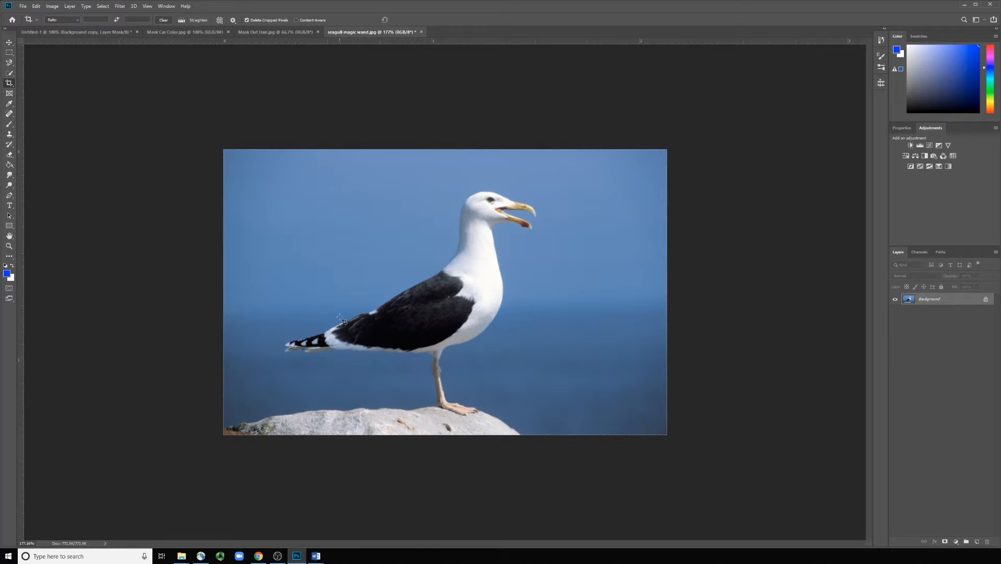
click(7, 84)
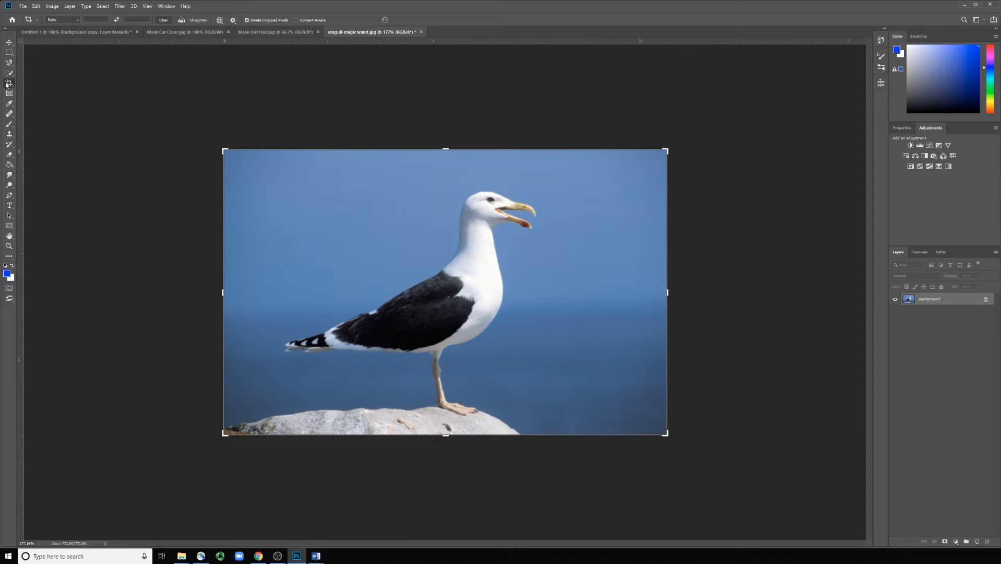
drag(451, 440, 451, 483)
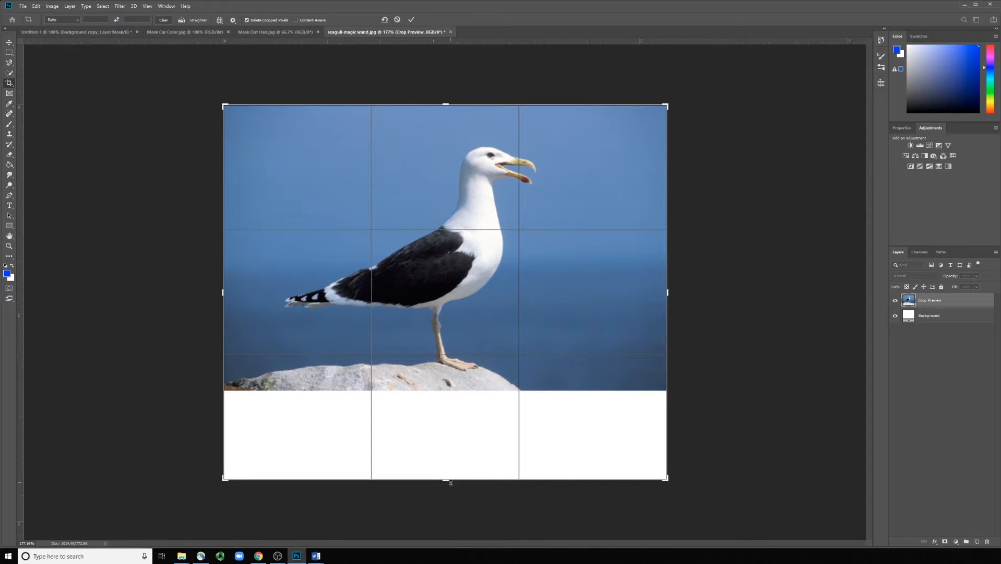
key(ctrl+z)
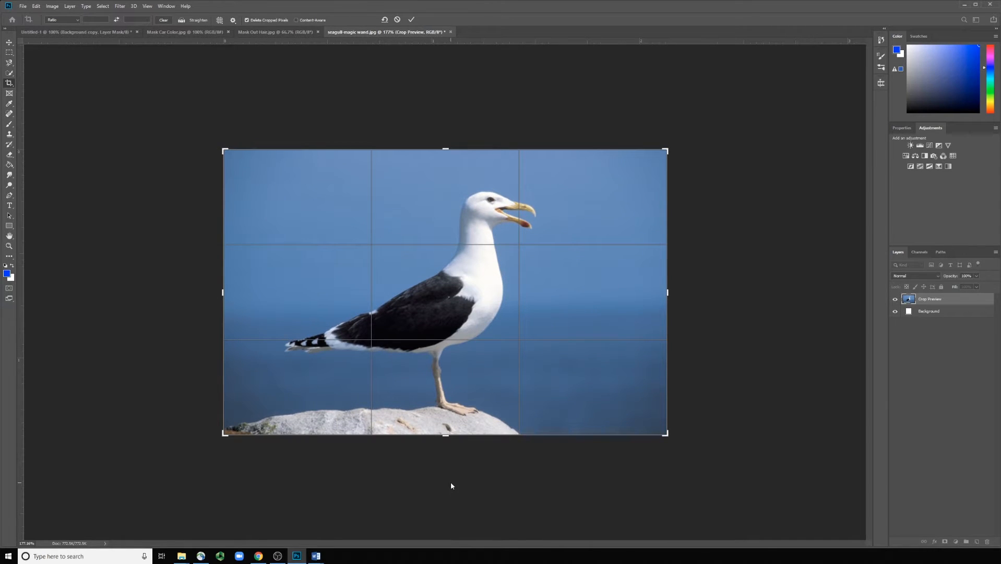
key(Return)
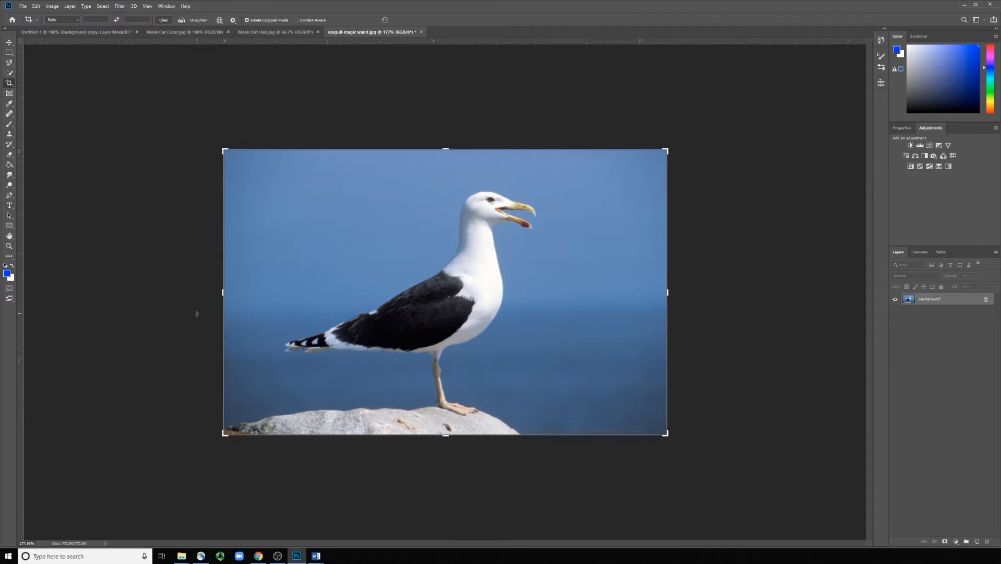
Select the blue background on both sides of the seagull with the Quick Selection tool
click(9, 74)
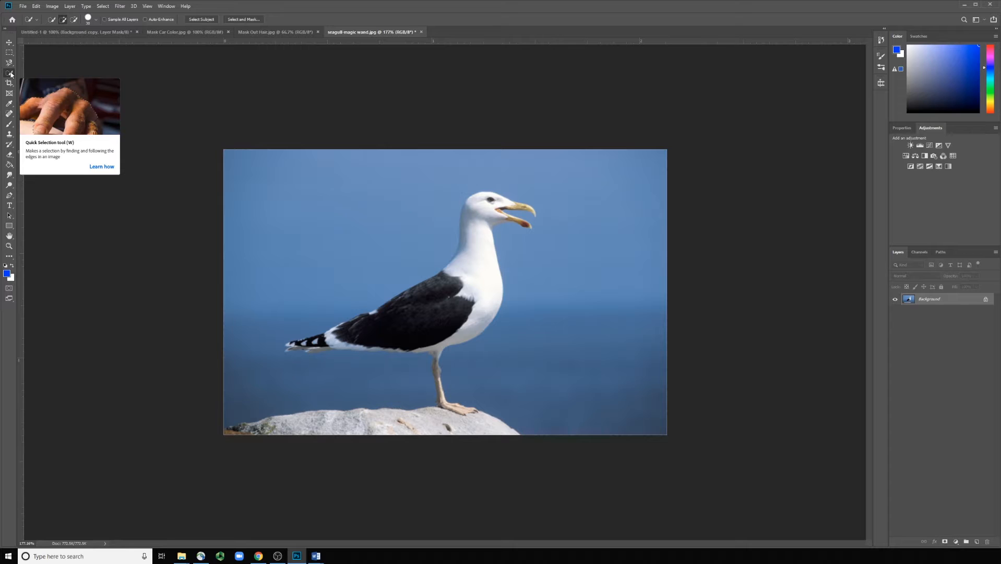
mouse_move(290, 230)
mouse_down()
mouse_move(396, 224)
mouse_move(425, 286)
mouse_up()
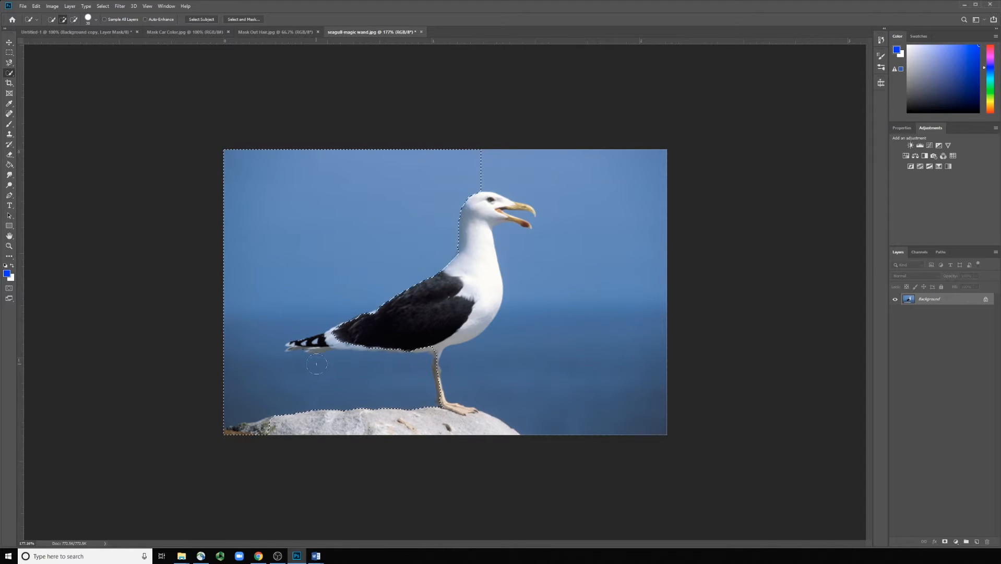
mouse_move(604, 152)
mouse_down()
mouse_move(587, 204)
mouse_move(552, 253)
mouse_up()
Replace the selection with the seagull using Select Subject, and add the rock beneath it with Quick Selection
click(201, 19)
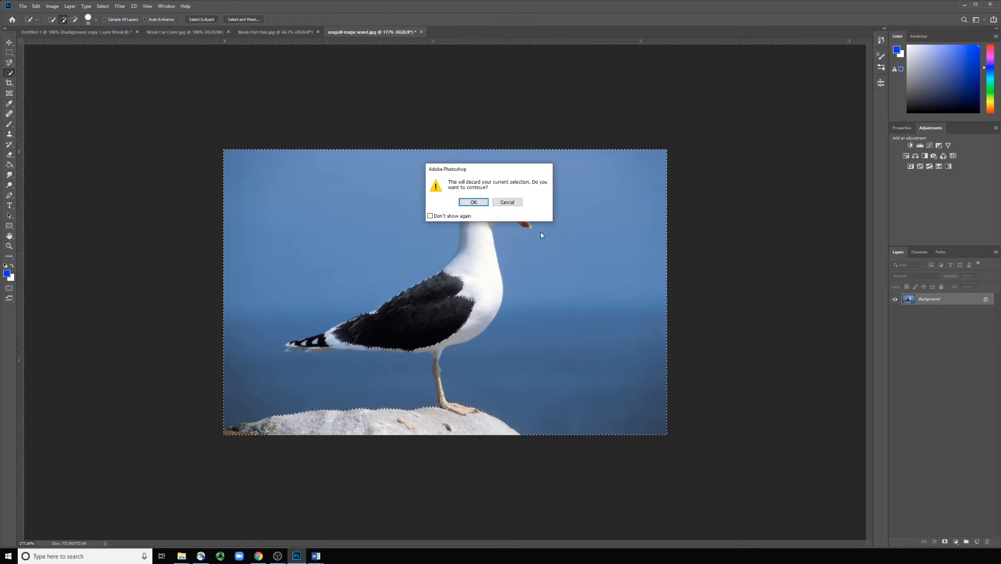
click(481, 202)
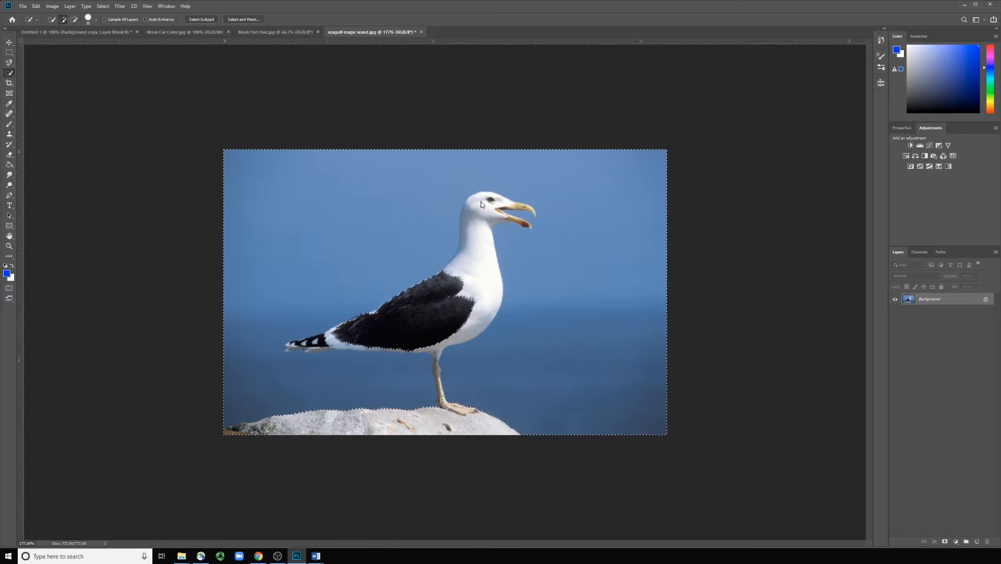
mouse_move(471, 223)
mouse_down()
mouse_move(448, 300)
mouse_move(388, 328)
mouse_move(290, 347)
mouse_up()
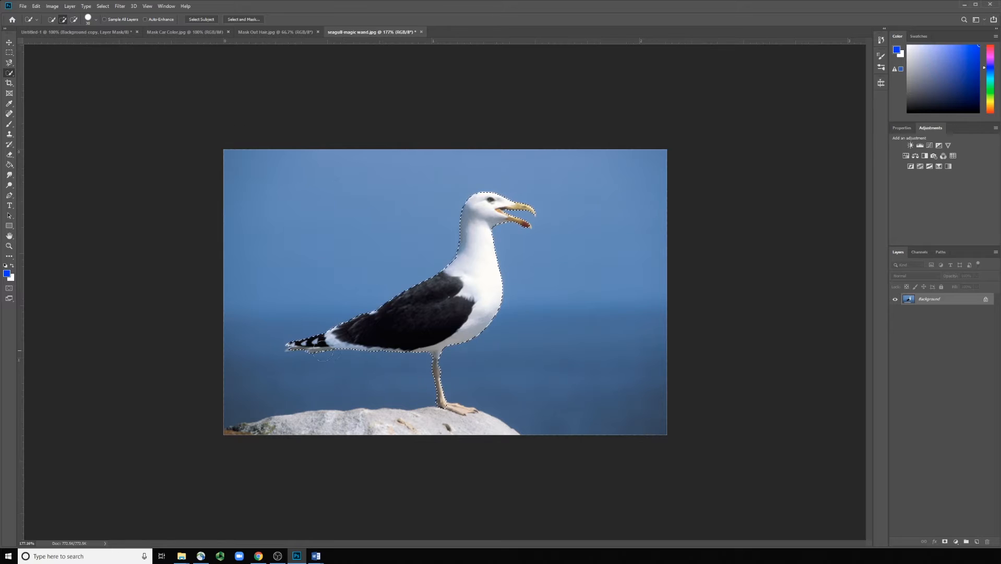
mouse_move(250, 440)
mouse_down()
mouse_move(226, 443)
mouse_move(400, 432)
mouse_up()
Examine the selection edge up close along the seagull's belly, tail and head
scroll(323, 367, up, 10)
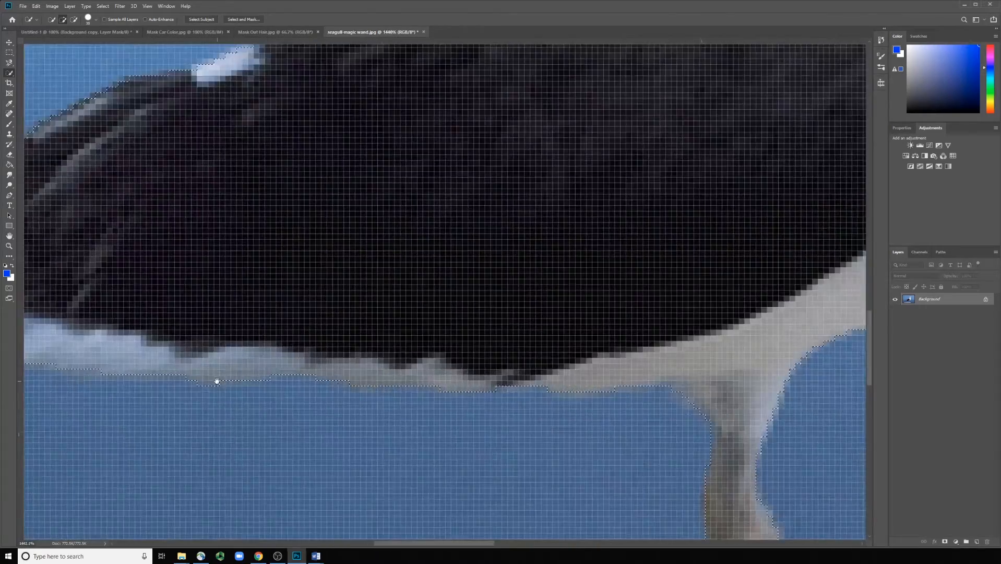
drag(216, 381, 491, 427)
drag(133, 387, 512, 358)
scroll(203, 420, down, 5)
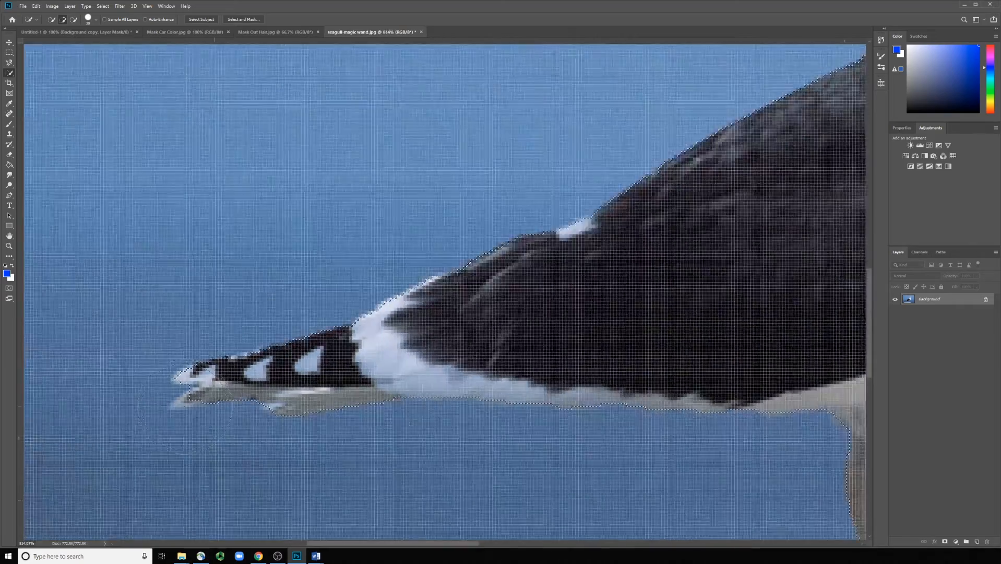
key(h)
drag(492, 332, 658, 100)
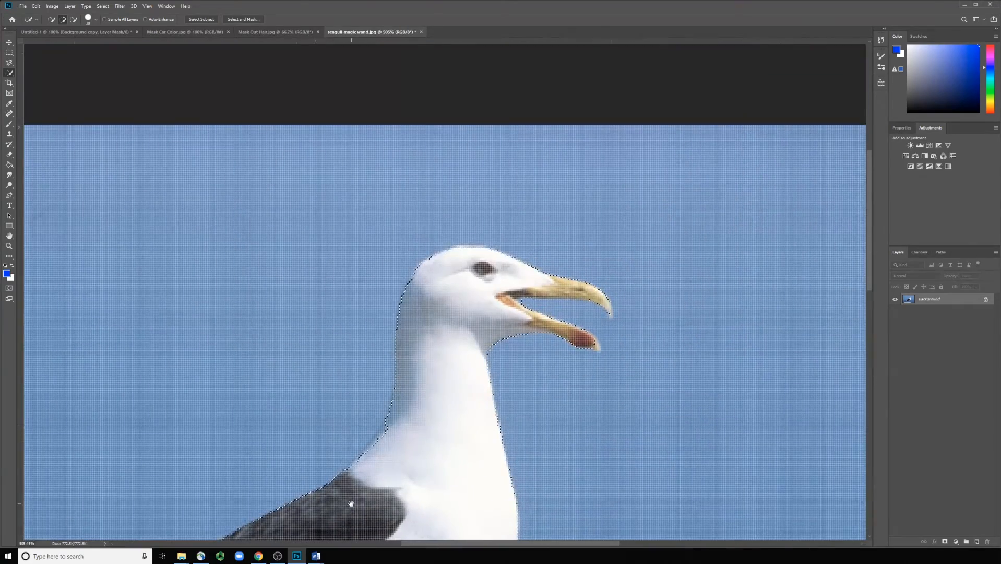
scroll(522, 301, down, 4)
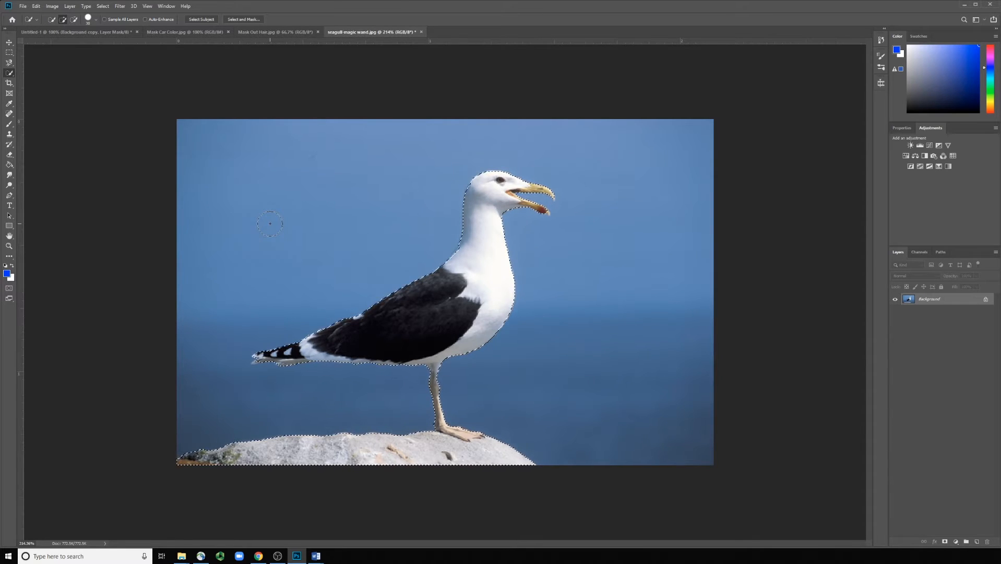
Clear the current selection and select the upper blue sky around the seagull with the Magic Wand tool
right_click(9, 73)
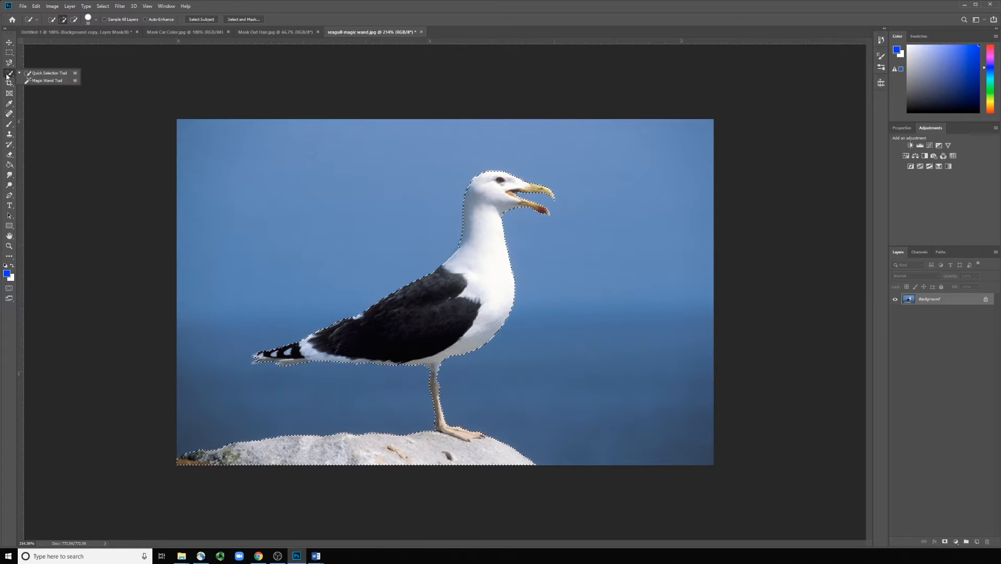
click(52, 81)
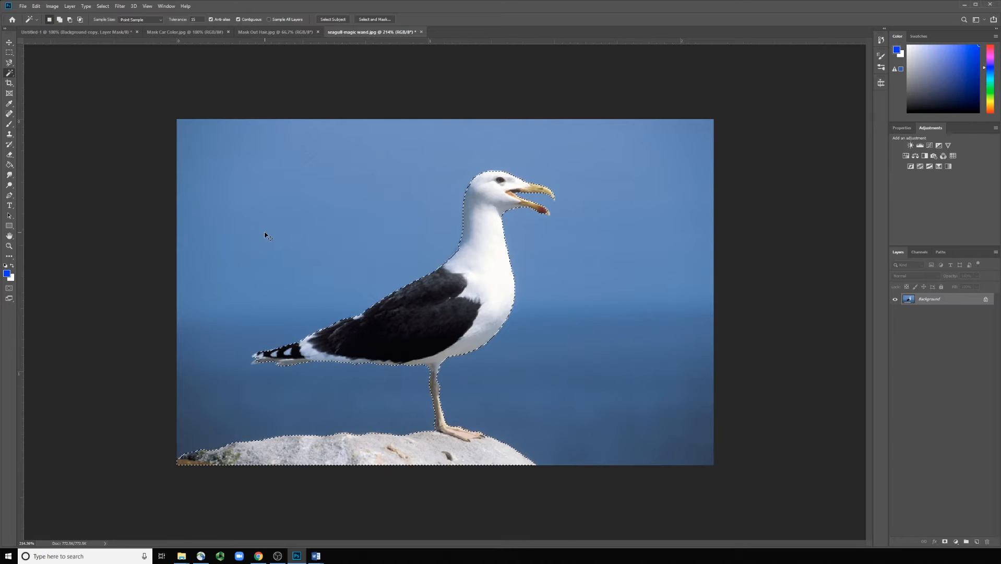
key(ctrl+d)
click(301, 168)
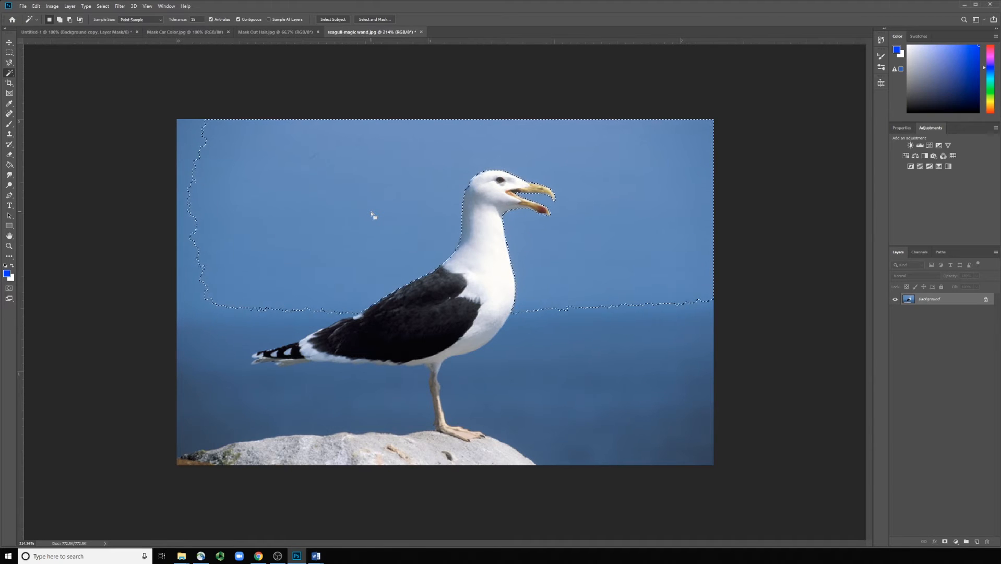
Add the remaining sky and dark sea areas on both sides of the seagull to the Magic Wand selection
shift+click(193, 272)
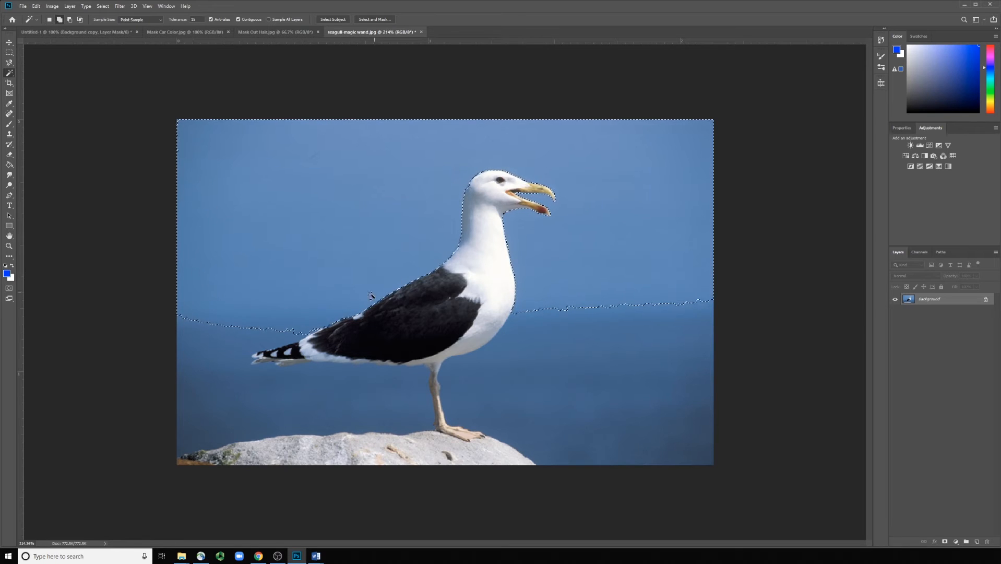
shift+click(205, 358)
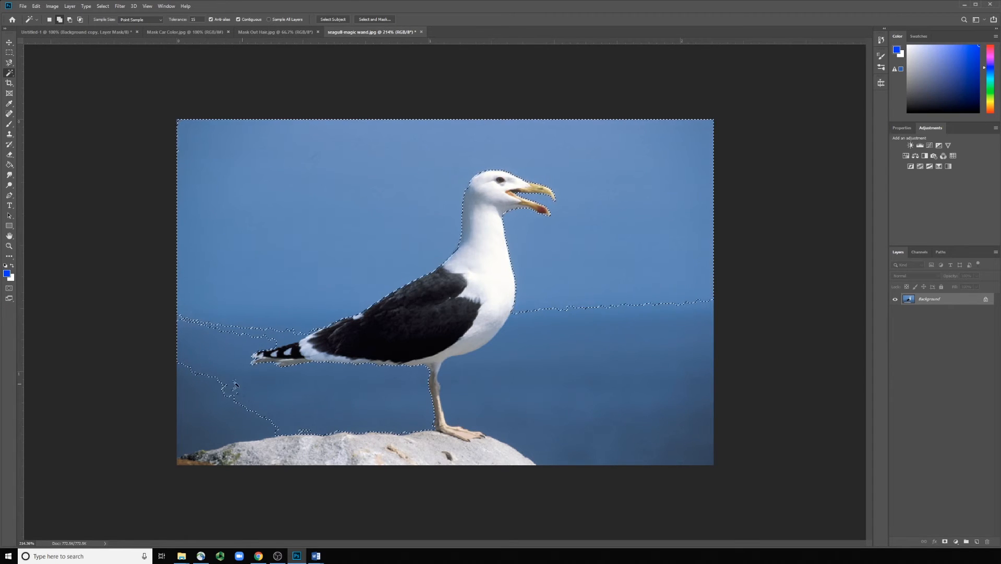
shift+click(282, 336)
shift+click(201, 418)
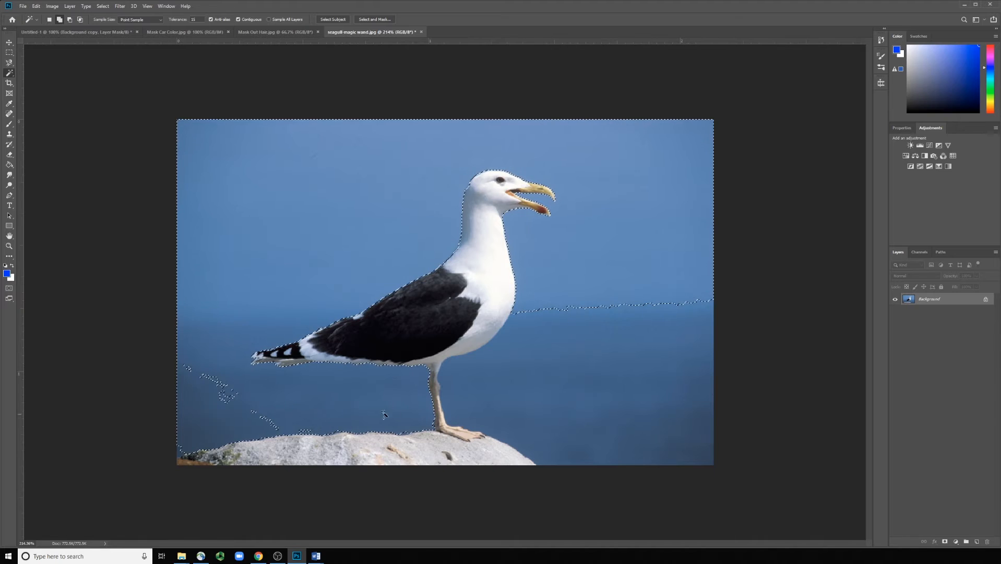
shift+click(566, 311)
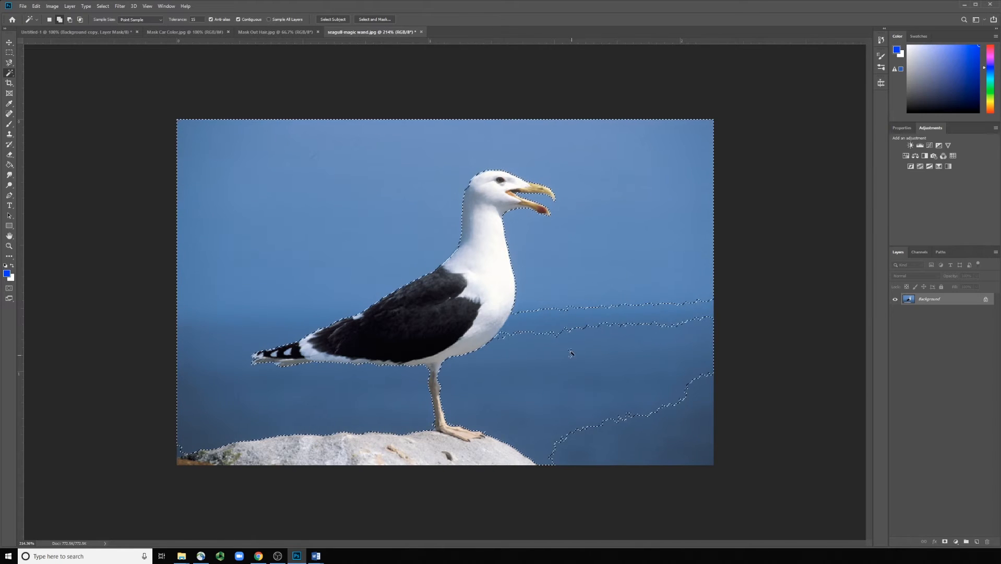
shift+click(565, 310)
shift+click(638, 463)
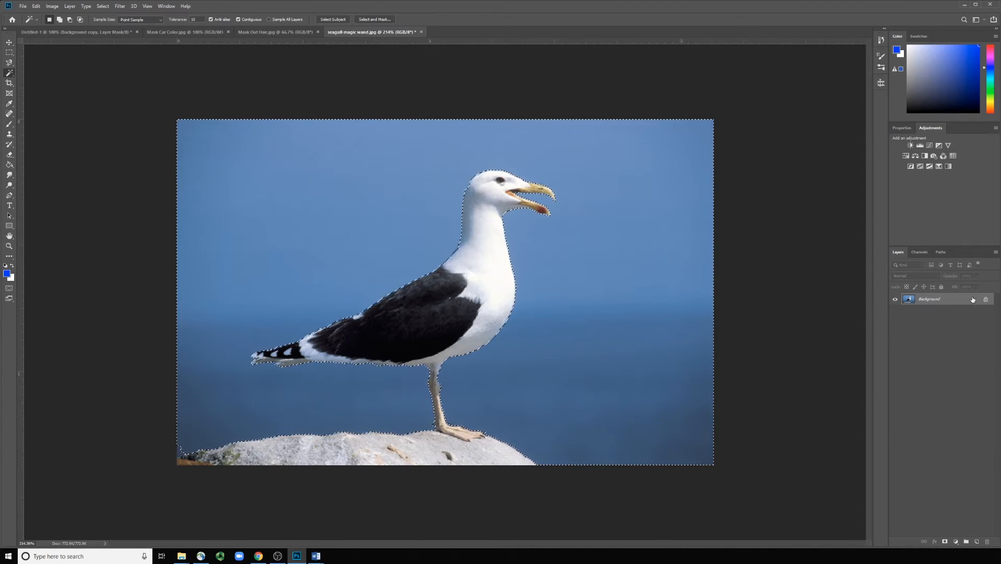
Add a layer mask from the background selection and invert it to reveal the seagull and rock instead
click(946, 543)
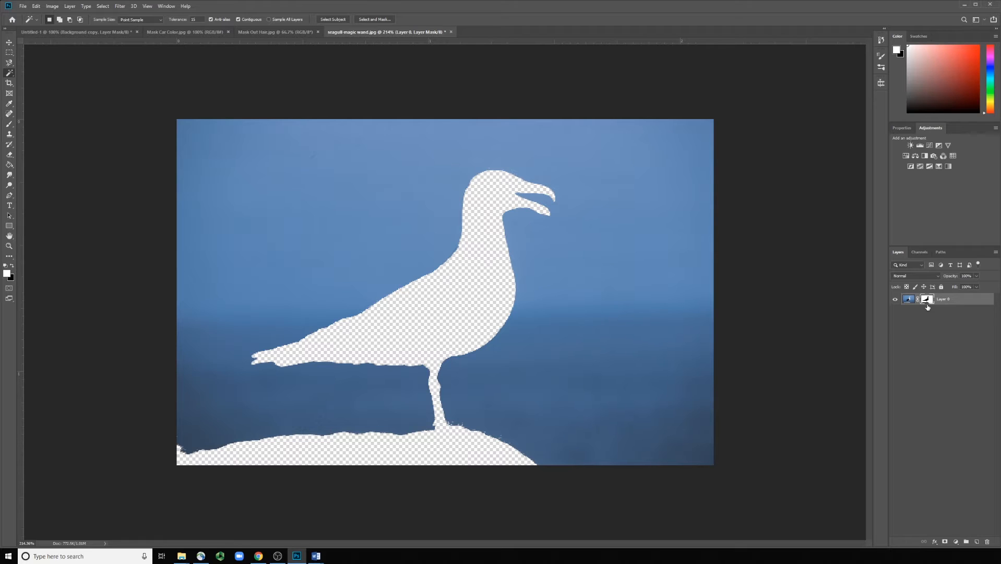
key(ctrl+z)
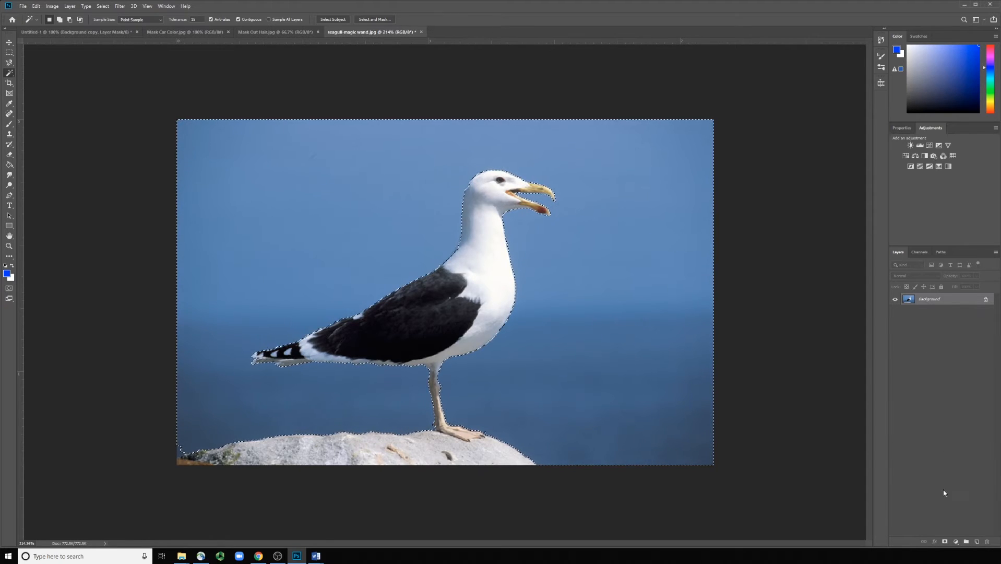
click(945, 542)
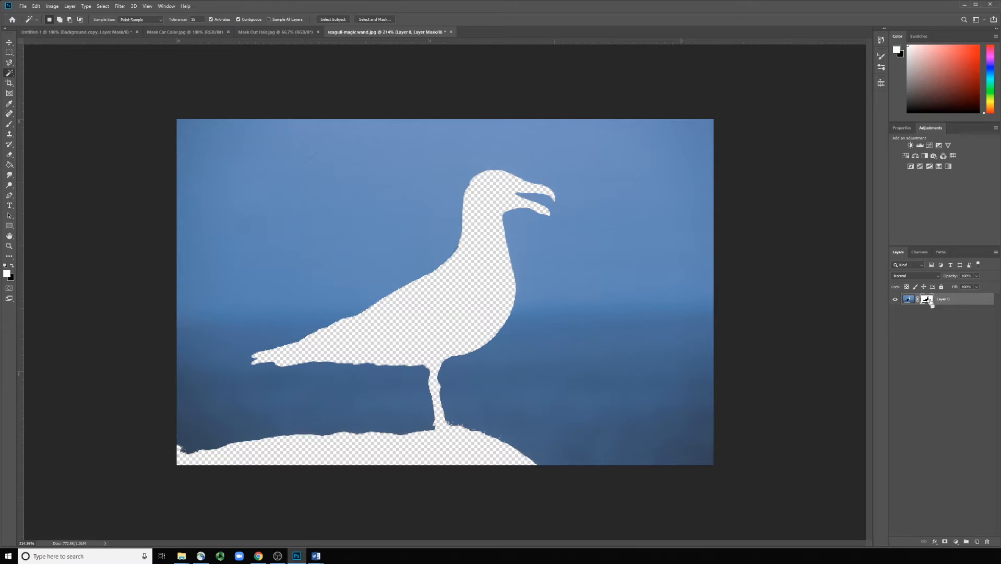
key(ctrl+i)
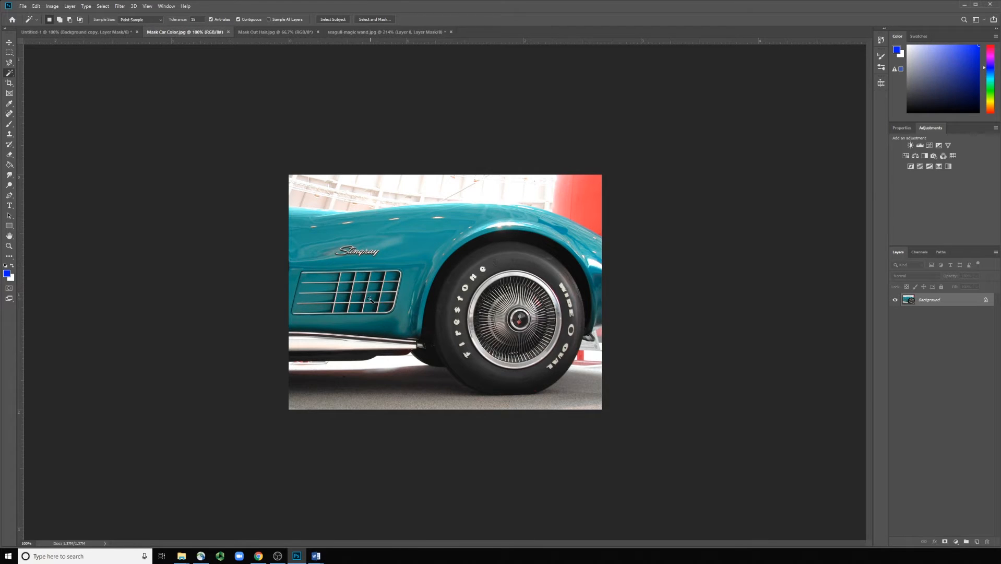
On the Stingray car photo, reset the colors to black foreground and white background, accepting 000000 in the Color Picker
scroll(370, 299, up, 5)
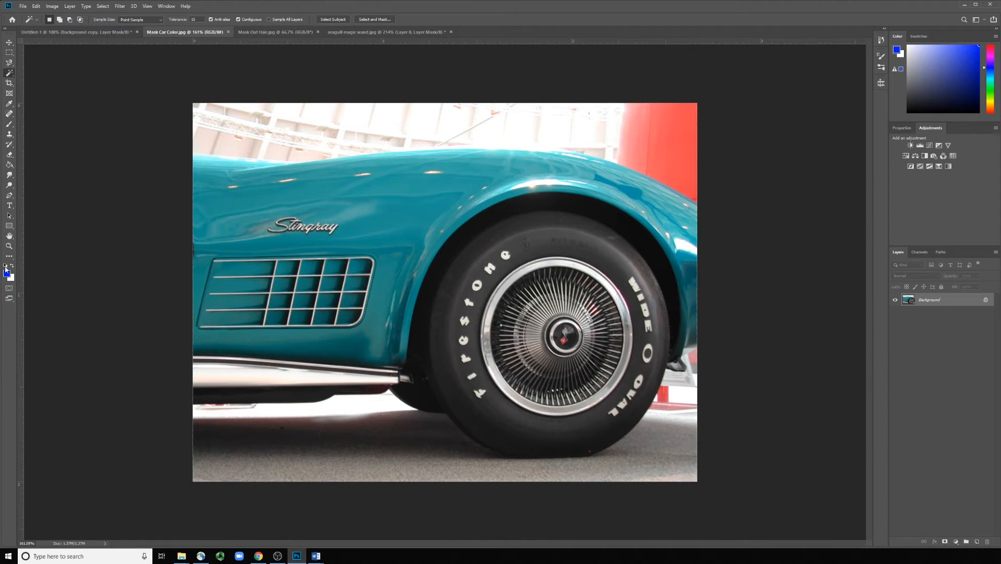
click(5, 266)
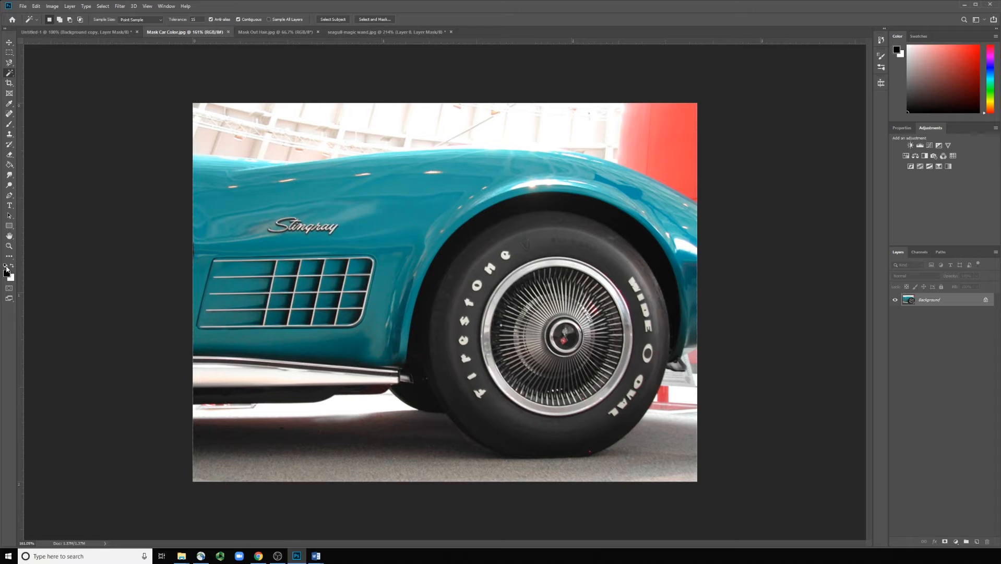
click(8, 272)
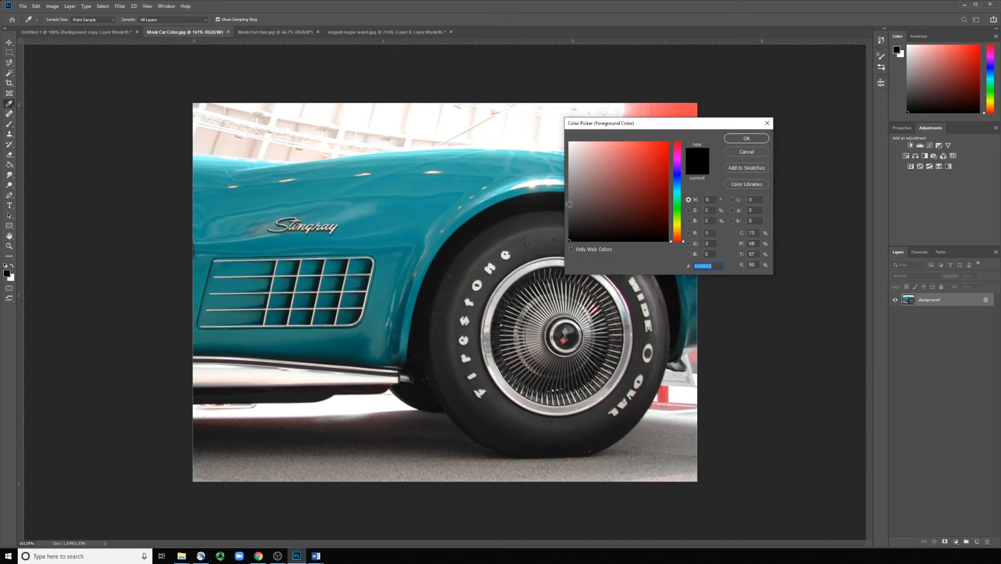
click(734, 138)
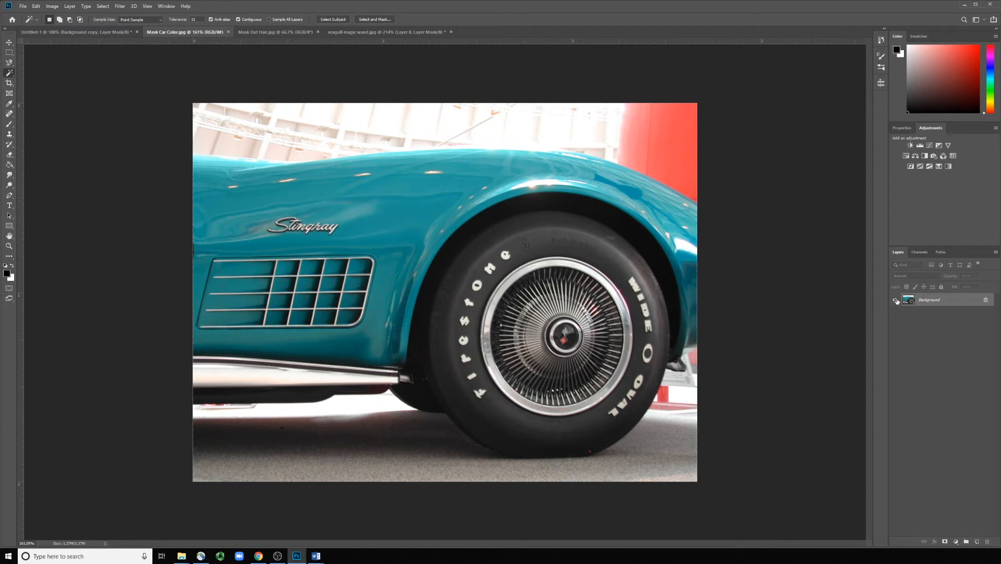
Duplicate the car photo's Background layer and hide the original
drag(970, 306, 977, 542)
click(894, 314)
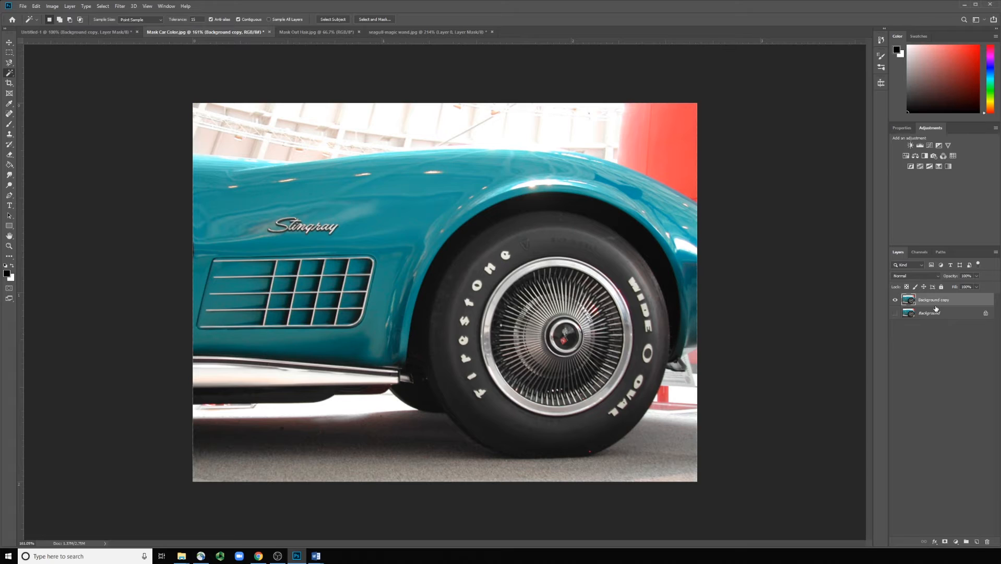
Enter Quick Mask mode and brush a broad black stroke over the Stingray lettering towards the wheel arch
click(9, 289)
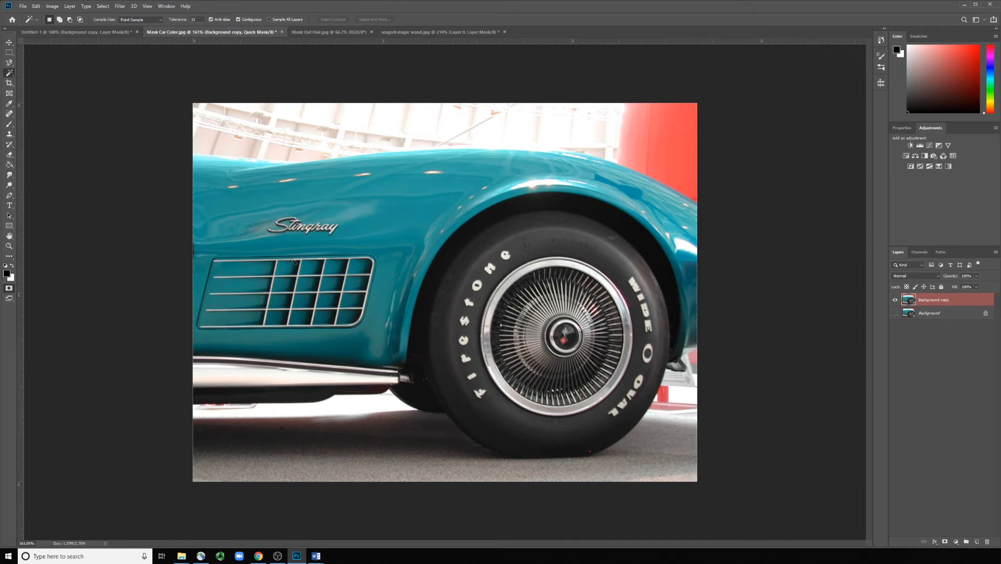
key(b)
mouse_move(248, 227)
mouse_down()
mouse_move(339, 229)
mouse_move(494, 217)
mouse_move(278, 229)
mouse_move(260, 217)
mouse_move(500, 207)
mouse_move(370, 236)
mouse_move(267, 234)
mouse_move(259, 217)
mouse_move(239, 240)
mouse_move(486, 238)
mouse_move(464, 232)
mouse_up()
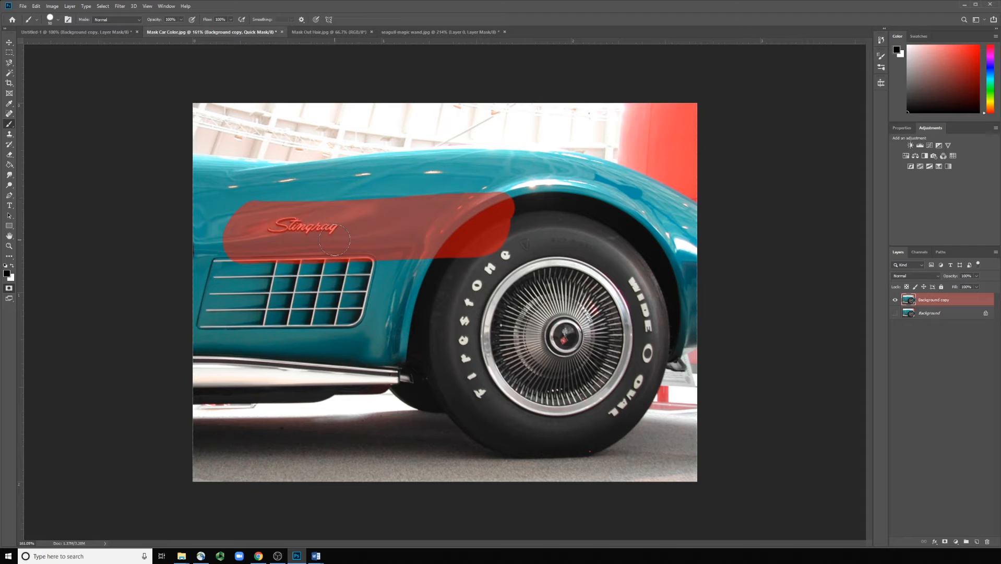
Paint the quick mask in connected straight strokes along the car body's upper edge, from the photo's edge to near the wheel arch
click(195, 169)
shift+click(238, 172)
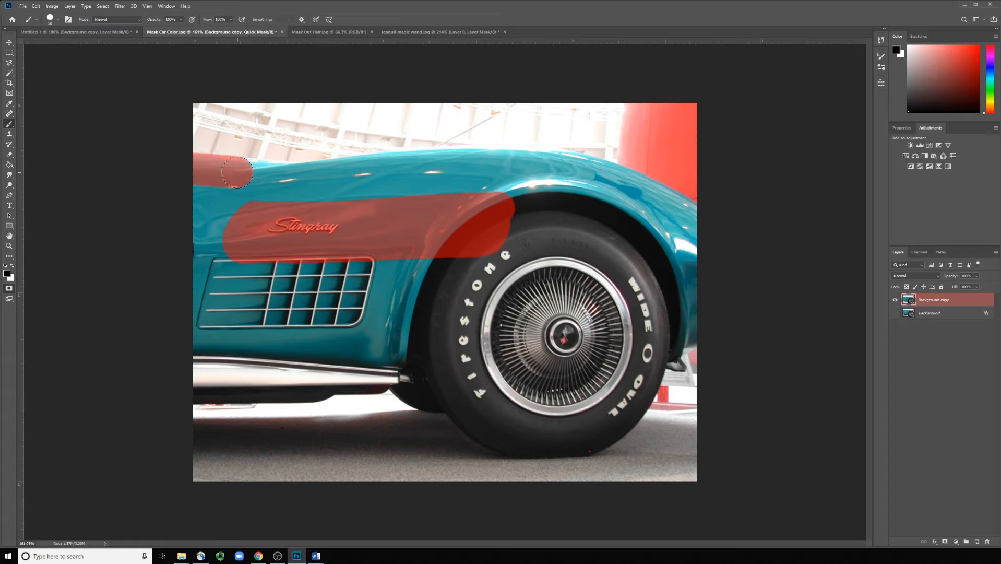
shift+click(264, 176)
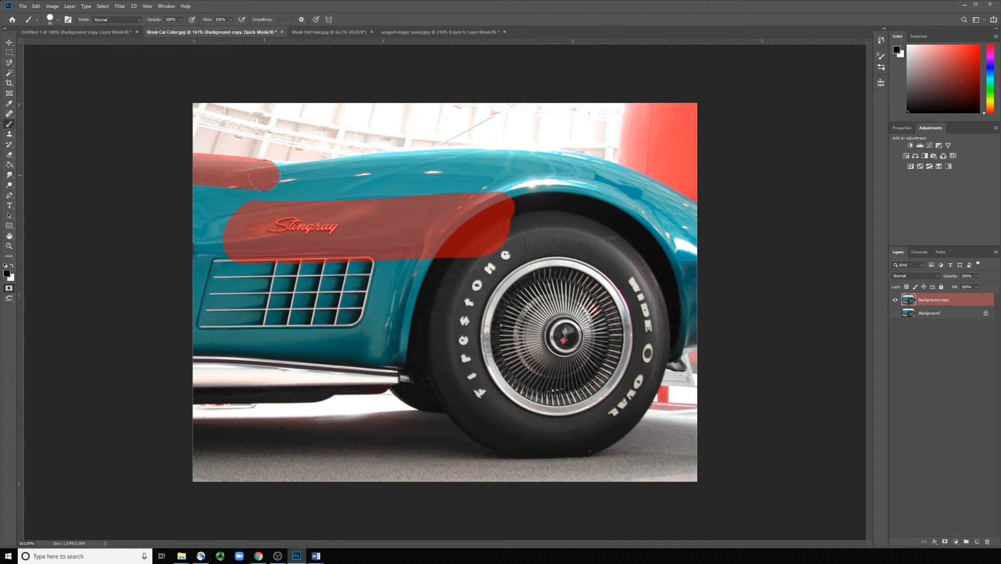
shift+click(295, 178)
shift+click(325, 175)
shift+click(372, 169)
shift+click(415, 167)
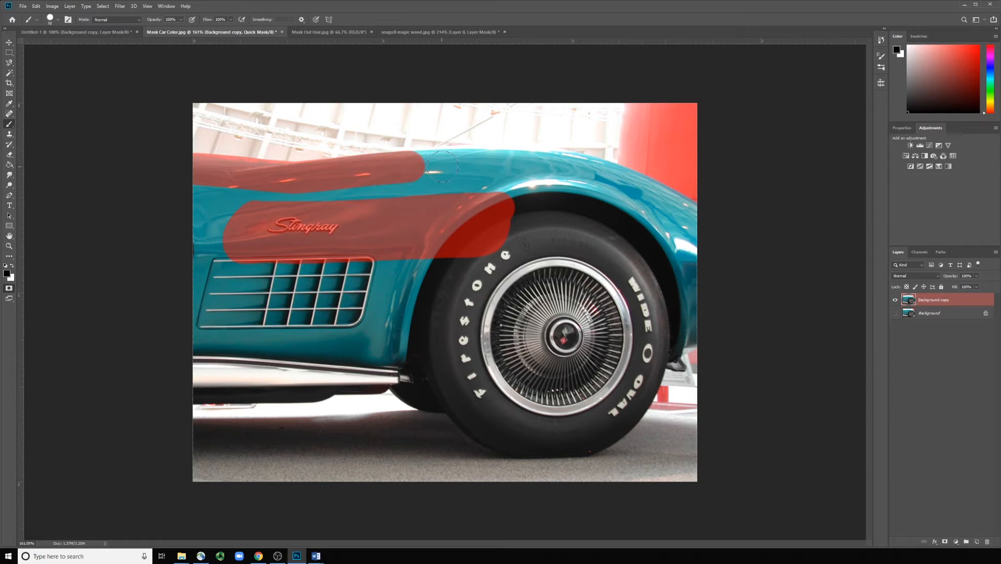
shift+click(443, 167)
shift+click(467, 165)
shift+click(502, 163)
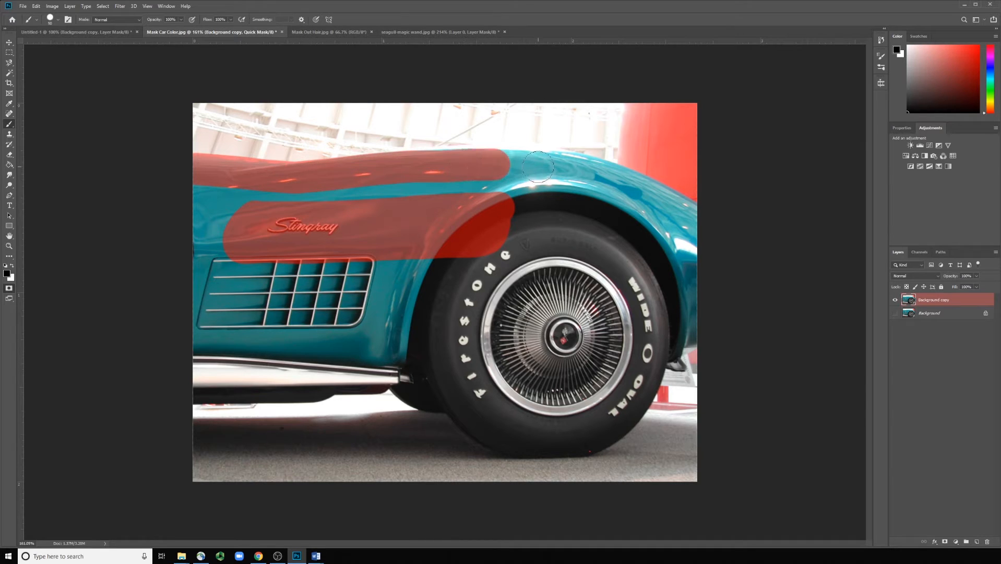
Continue the quick mask strokes over the fender above the wheel and down the bodywork in front of the tire
shift+click(533, 159)
shift+click(563, 163)
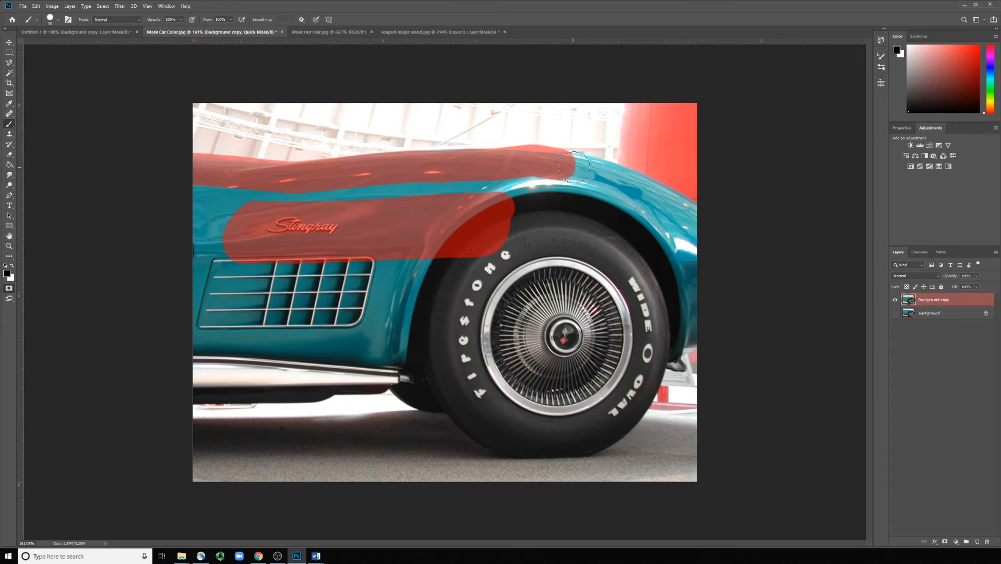
shift+click(583, 168)
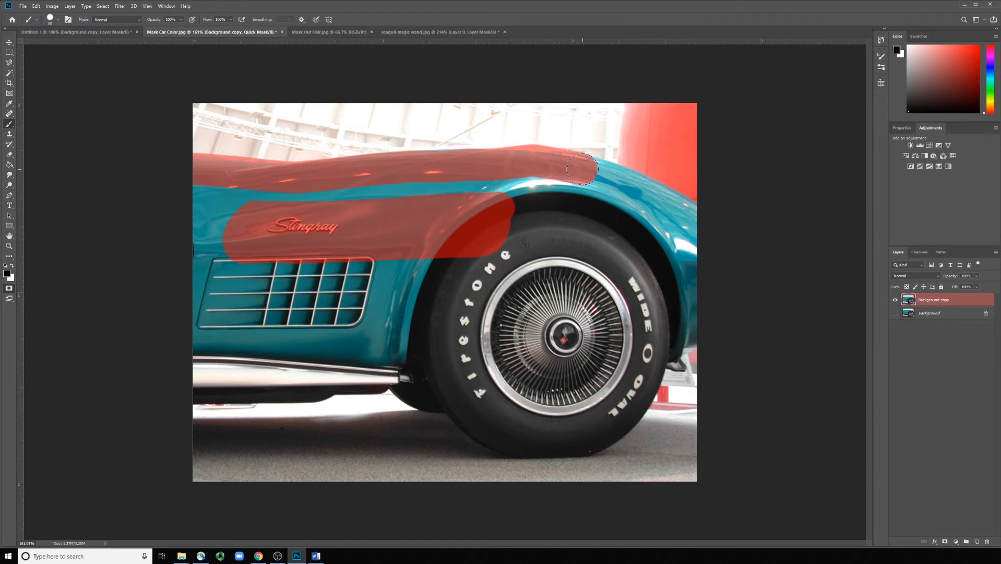
shift+click(629, 183)
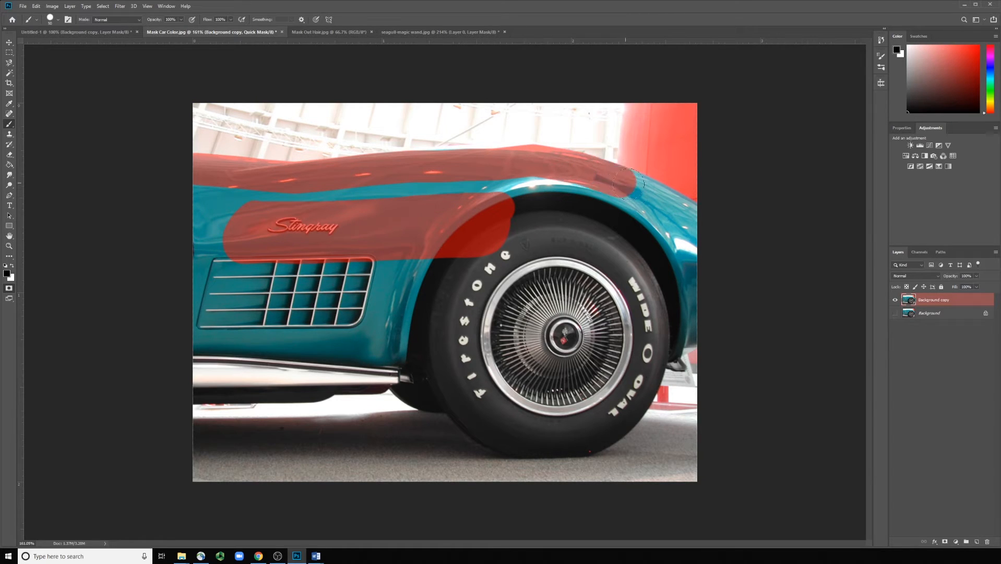
shift+click(687, 213)
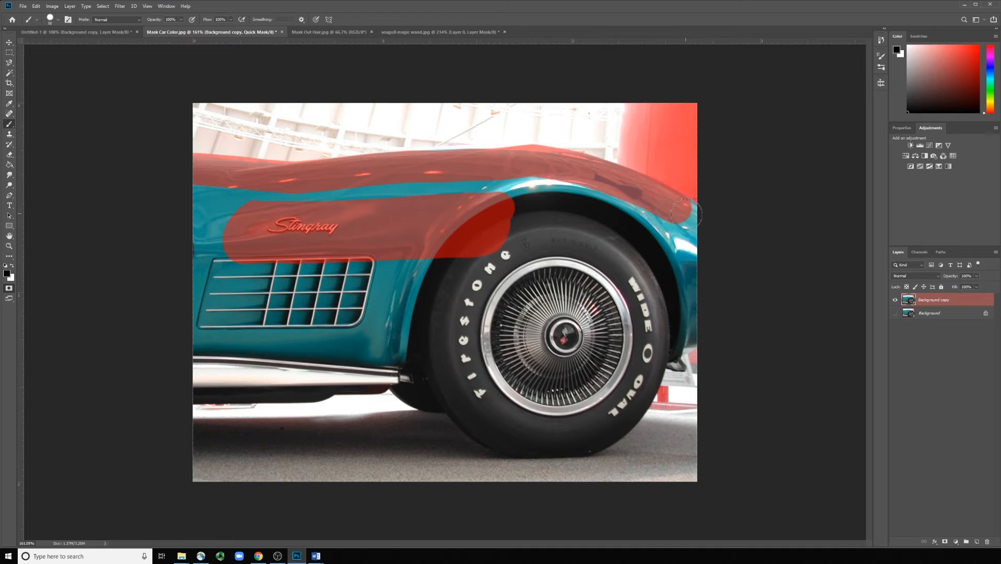
shift+click(688, 336)
shift+click(667, 350)
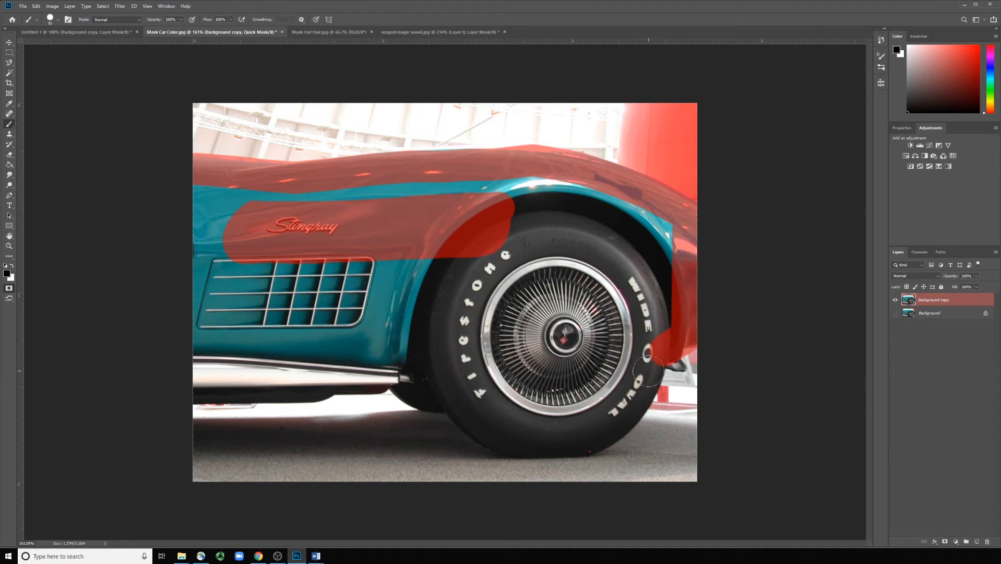
Paint the quick mask around the lower rim of the tire, from the OVAL lettering to the Firestone side
shift+click(647, 370)
shift+click(639, 396)
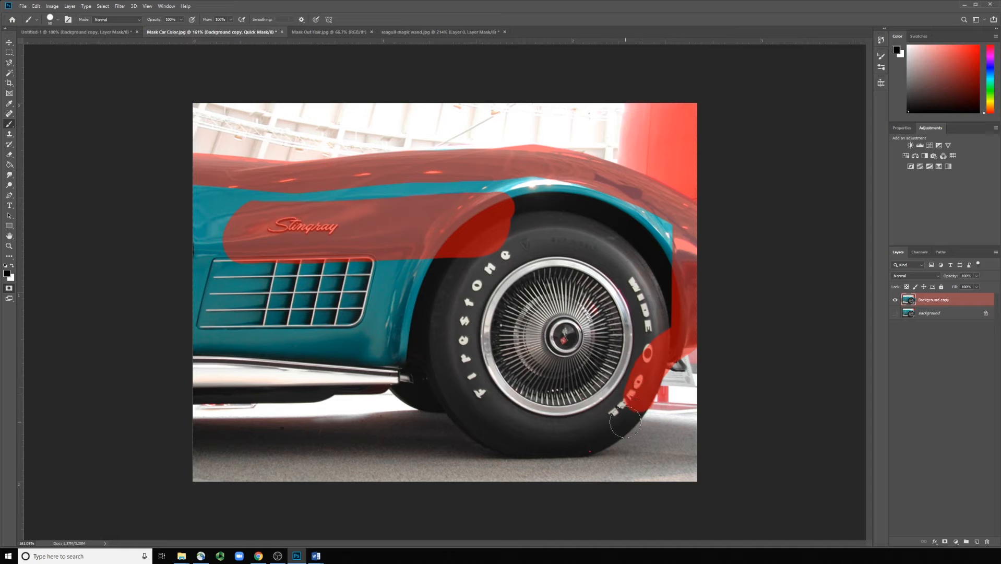
shift+click(606, 427)
shift+click(579, 441)
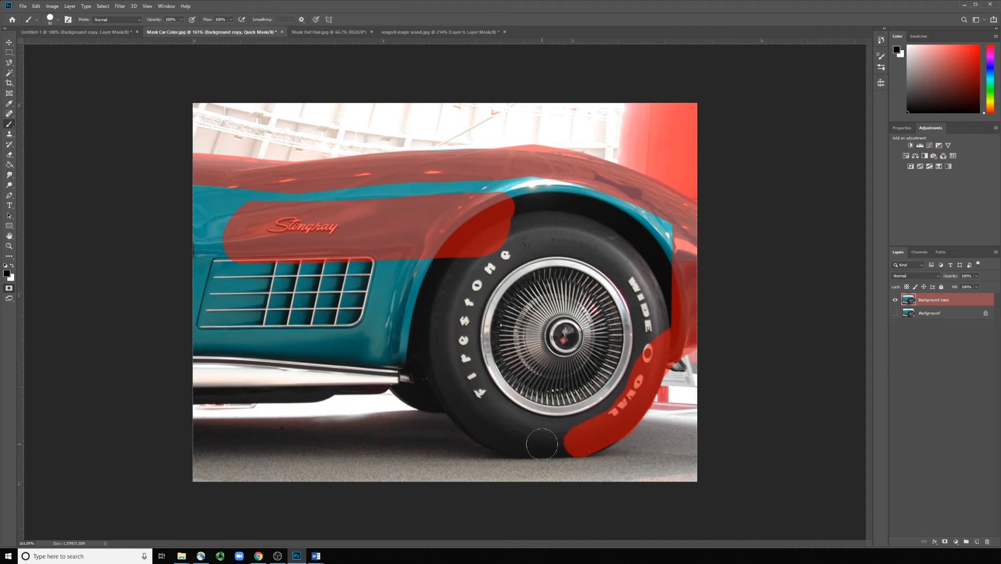
shift+click(522, 444)
shift+click(502, 438)
shift+click(469, 416)
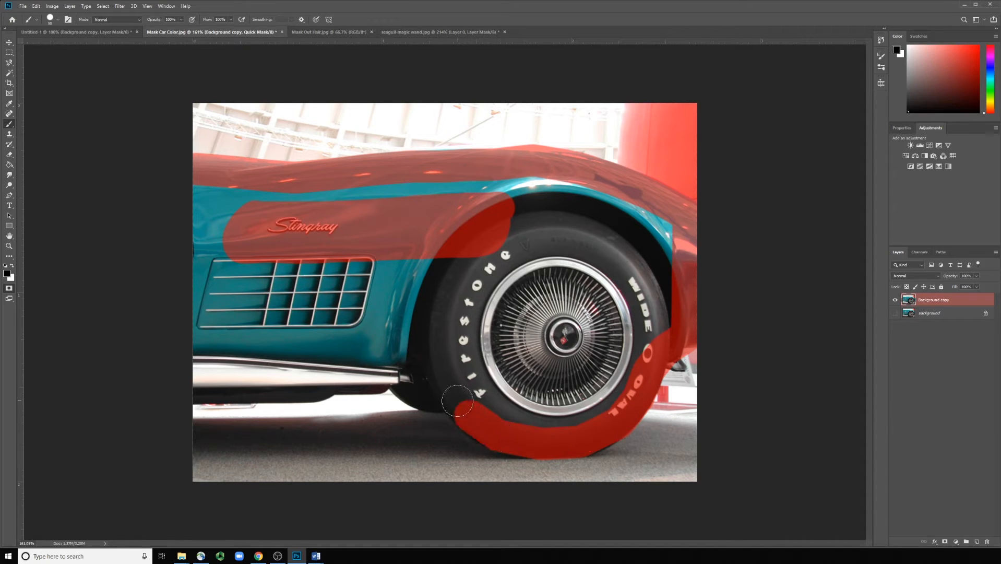
shift+click(449, 389)
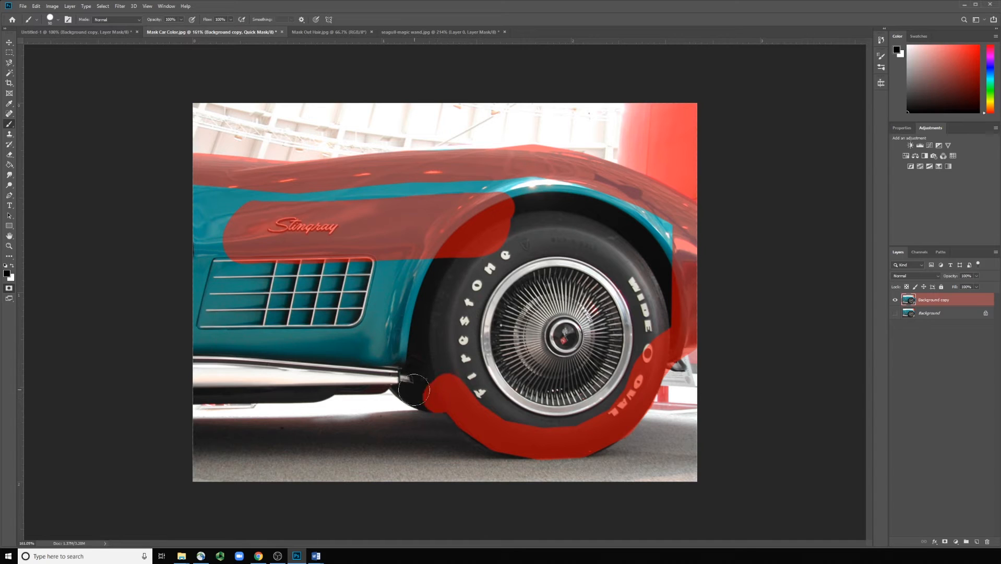
Extend the quick mask along the chrome side pipe and close the outline along the photo's edge behind the vents
shift+click(389, 374)
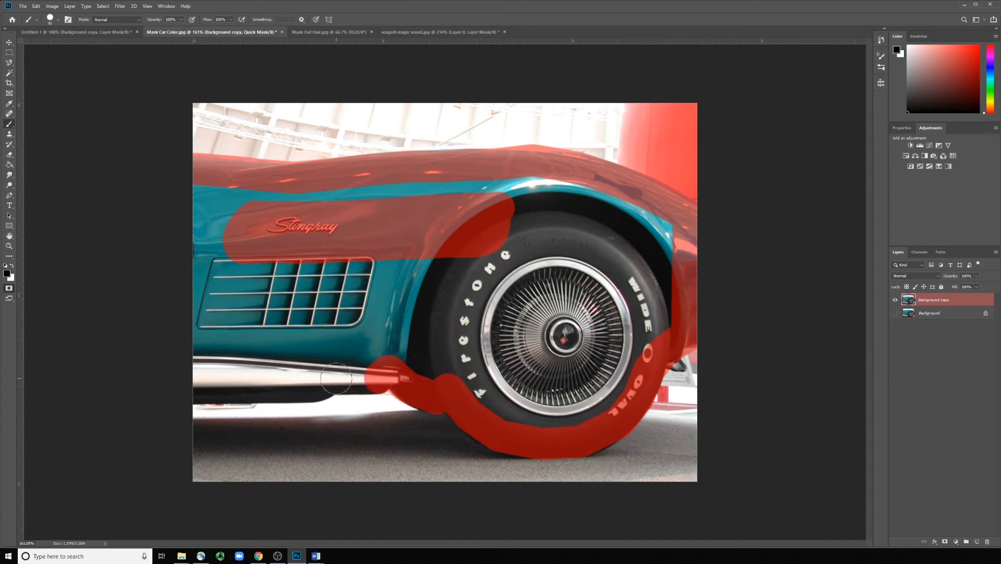
shift+click(320, 383)
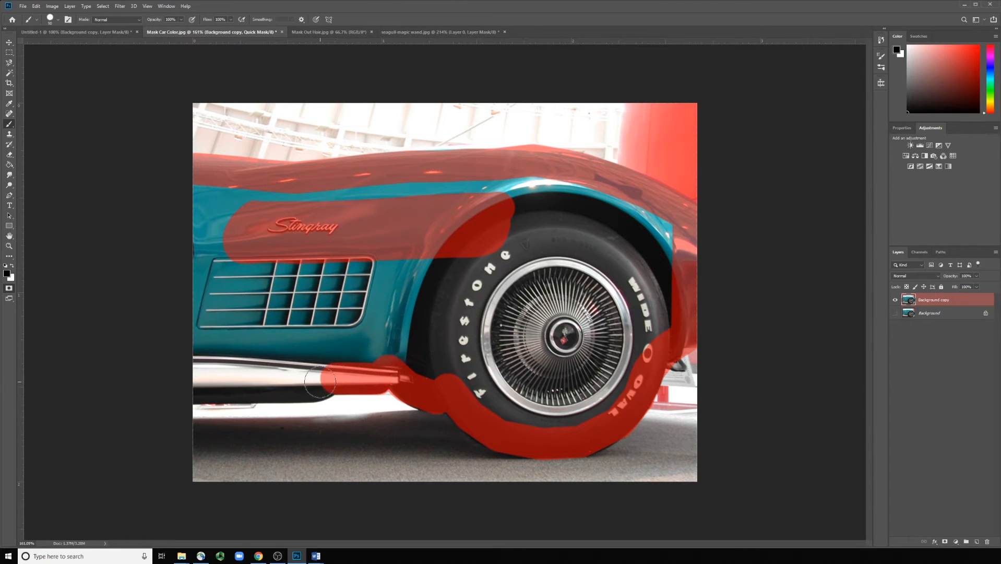
shift+click(171, 385)
shift+click(182, 181)
shift+click(184, 368)
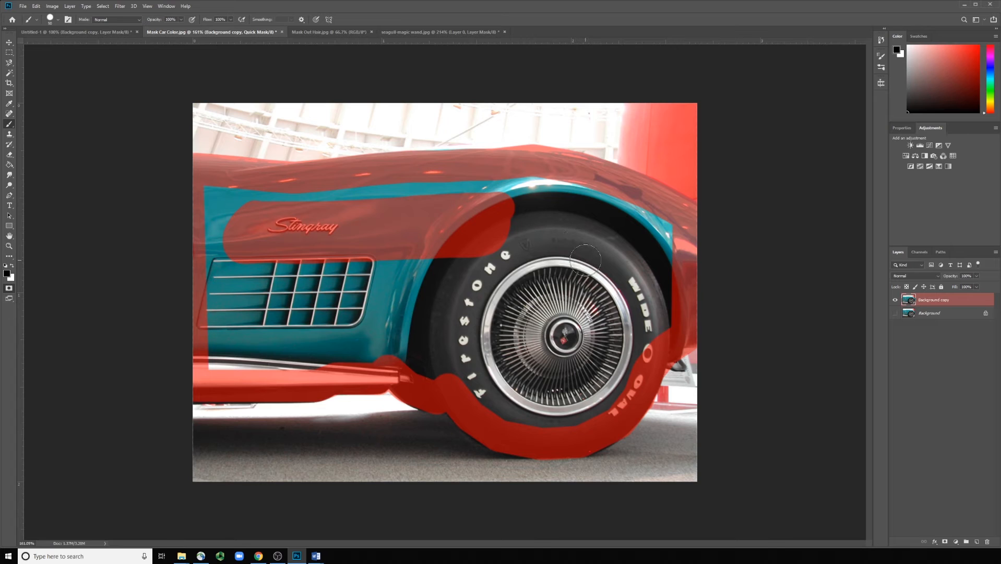
Fill the unpainted areas of the car inside the quick mask outline using the Paint Bucket
mouse_move(586, 260)
mouse_down()
mouse_move(547, 211)
mouse_move(496, 244)
mouse_move(486, 297)
mouse_up()
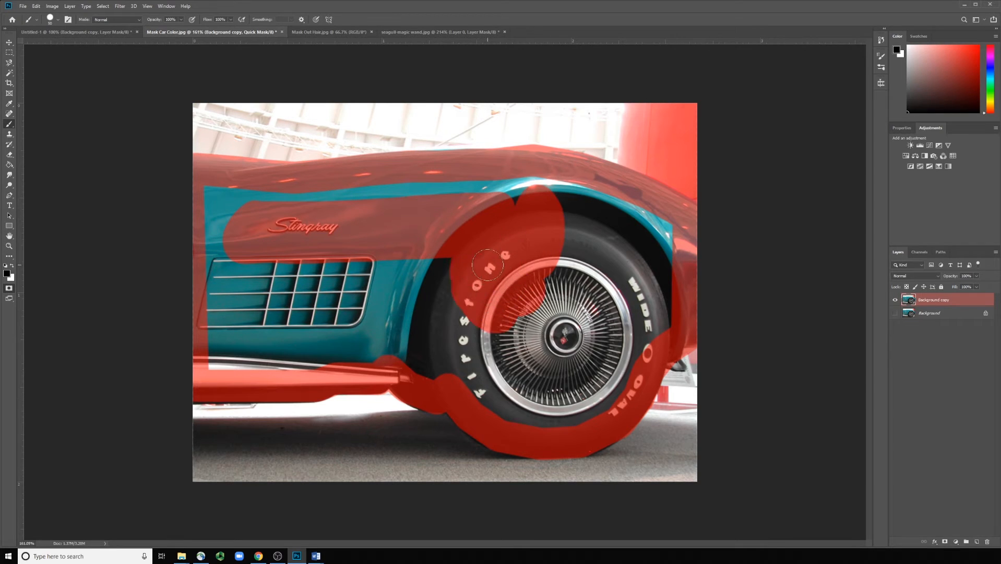
click(10, 166)
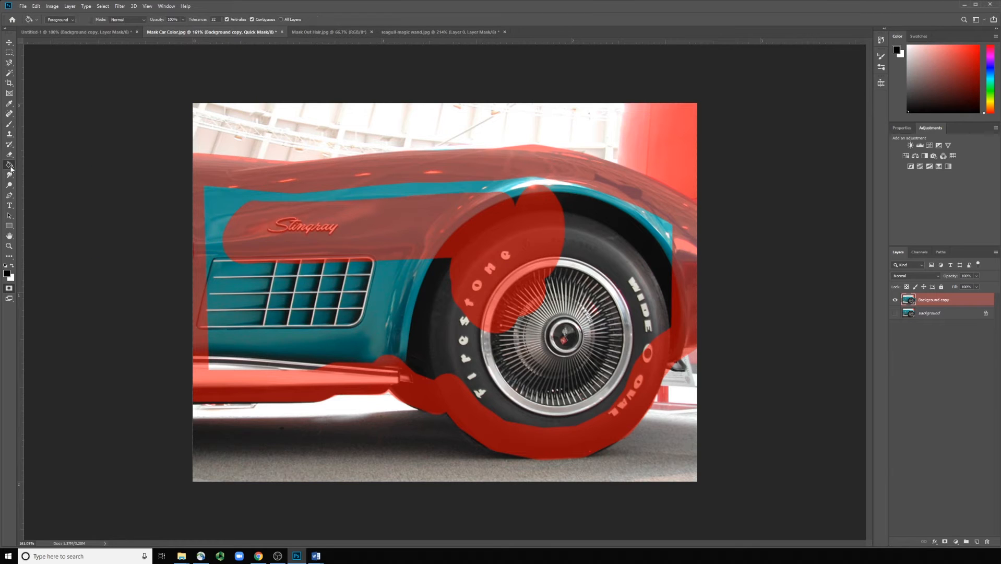
right_click(11, 168)
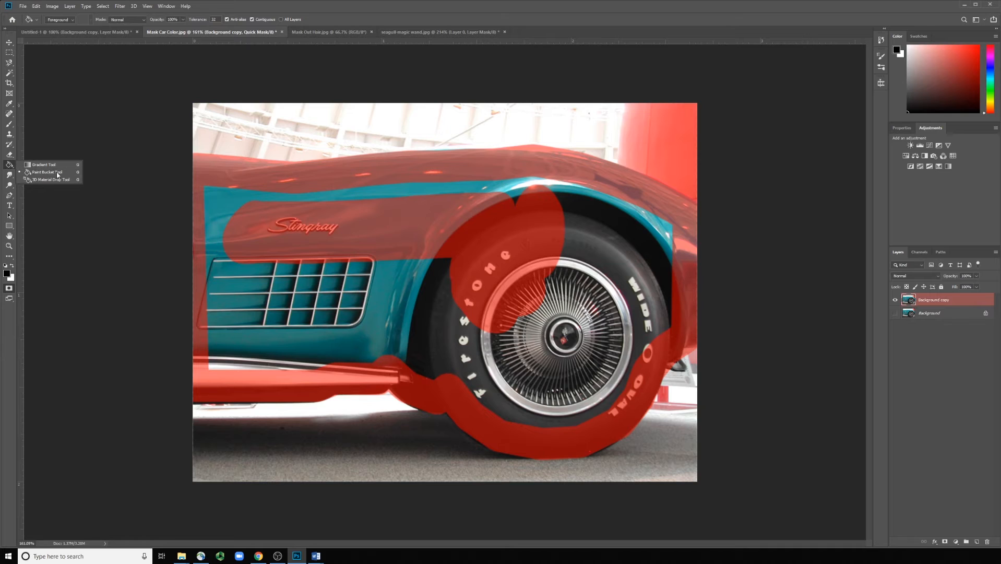
click(392, 298)
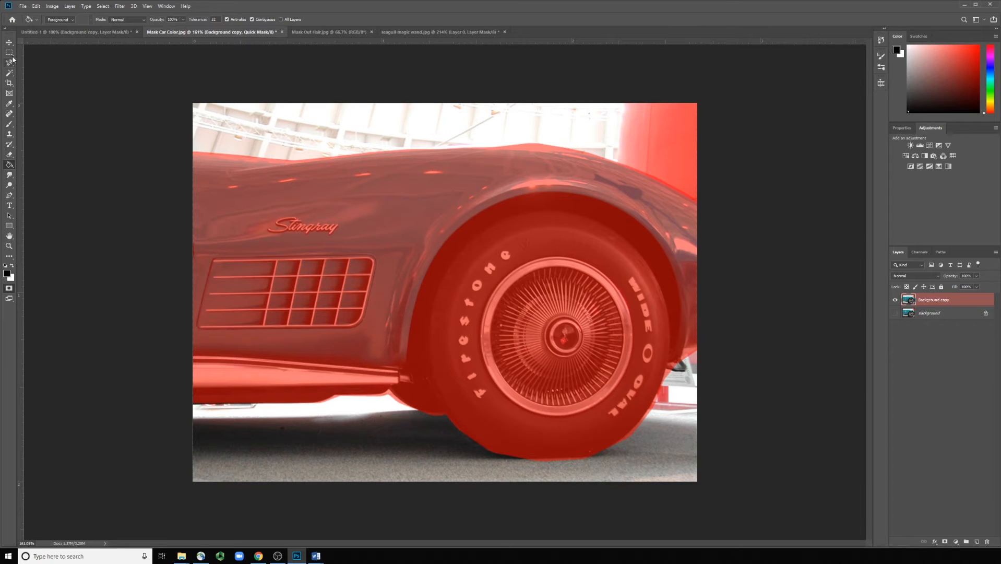
Convert the quick mask into a selection, testing it with a black brush stroke on the pavement and undoing the stroke
key(b)
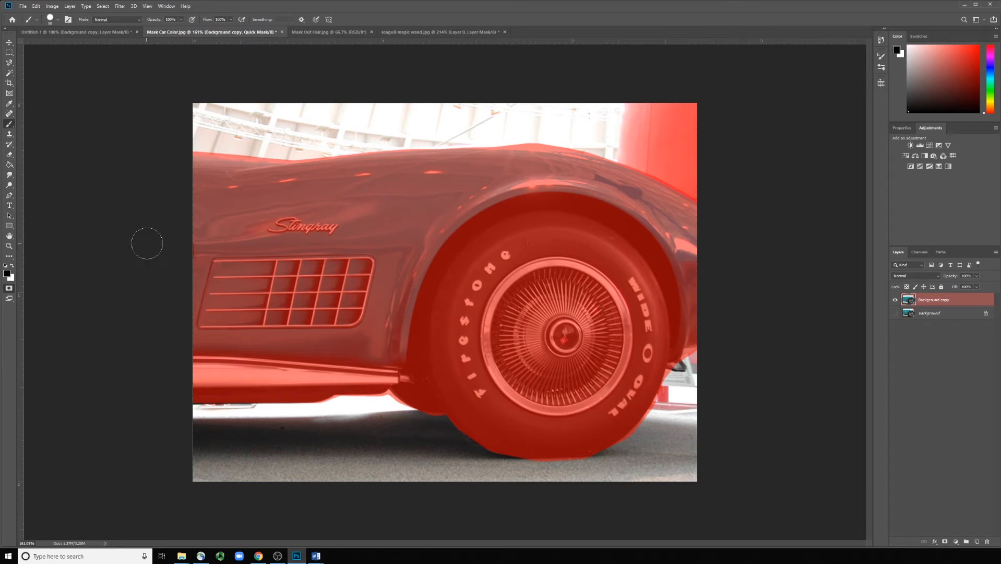
click(8, 289)
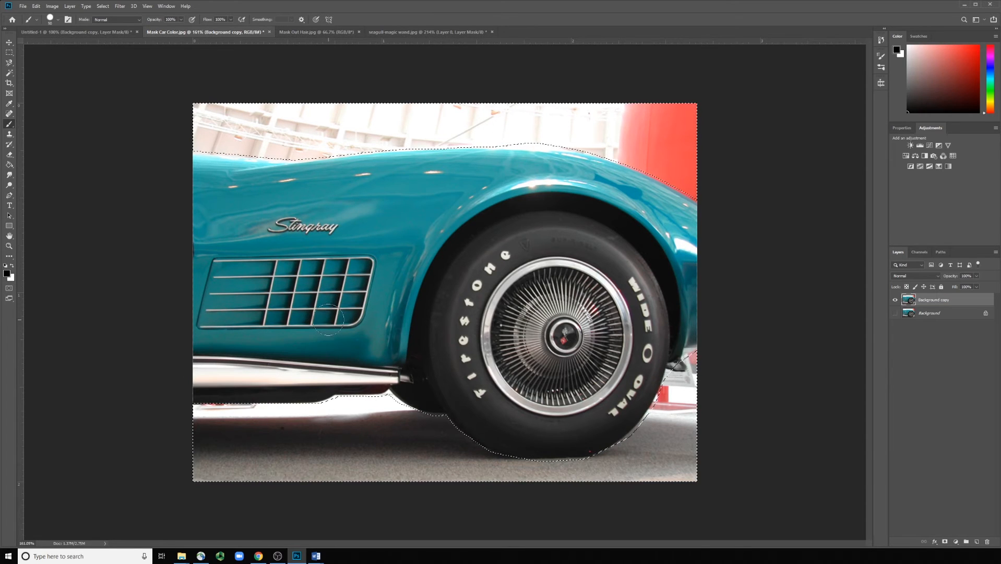
drag(324, 432, 325, 456)
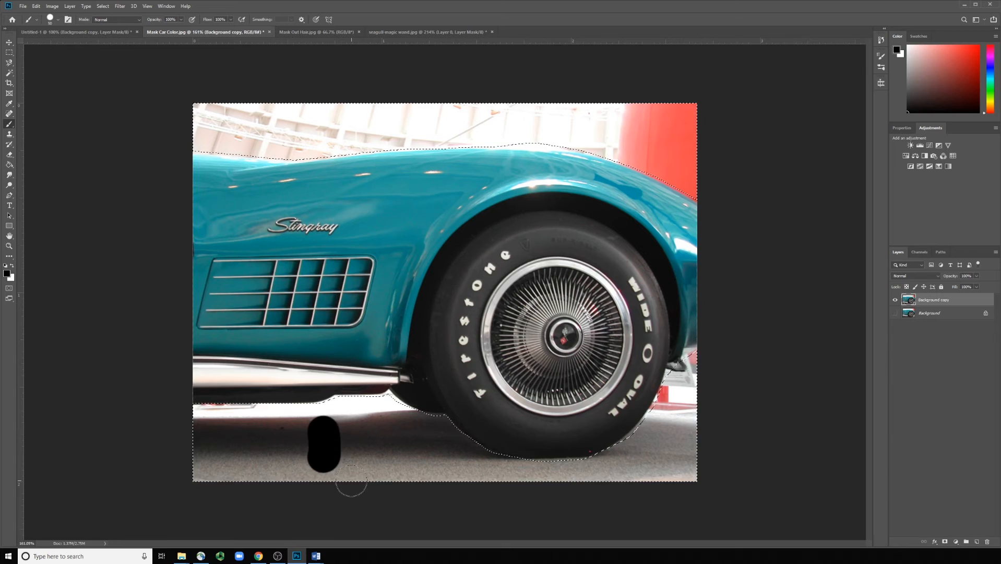
key(ctrl+z)
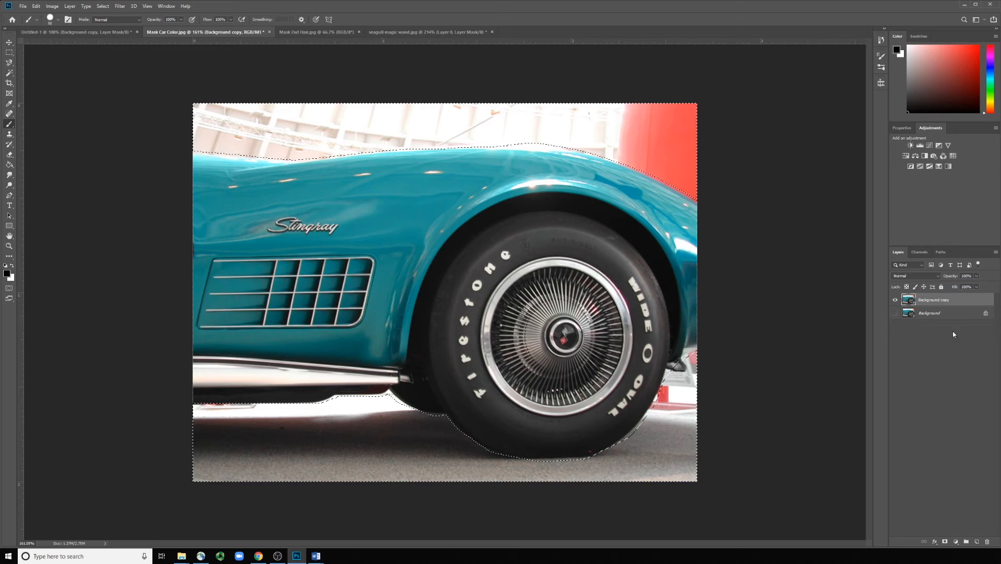
Add a layer mask to Background copy from the selection and invert it to show the car and hide its surroundings
click(946, 543)
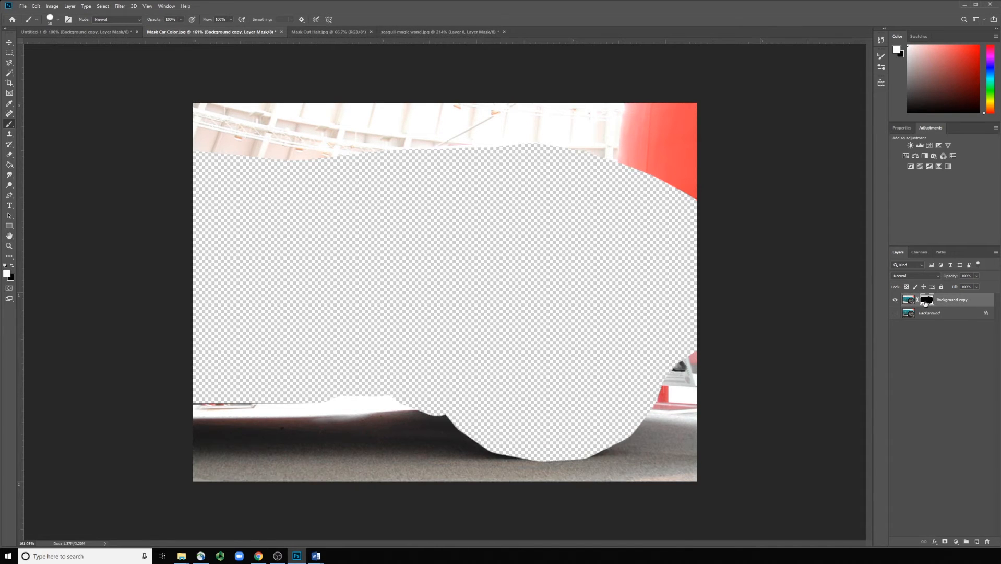
key(ctrl+i)
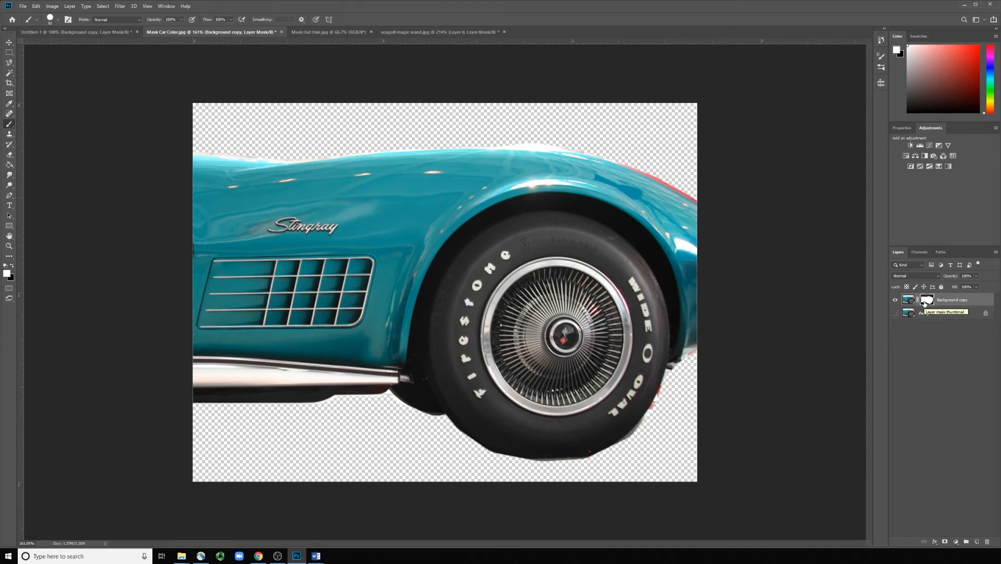
key(ctrl+i)
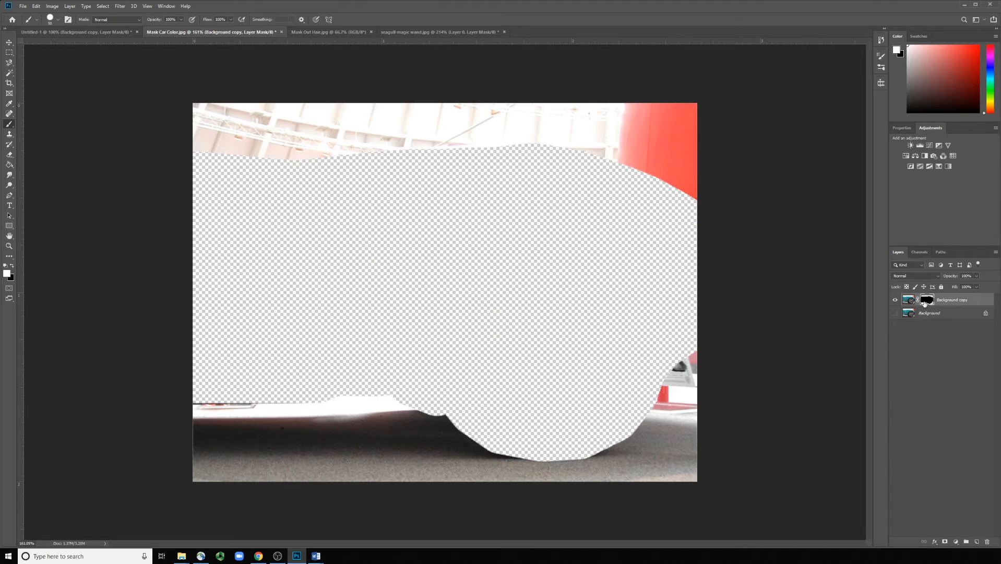
key(ctrl+i)
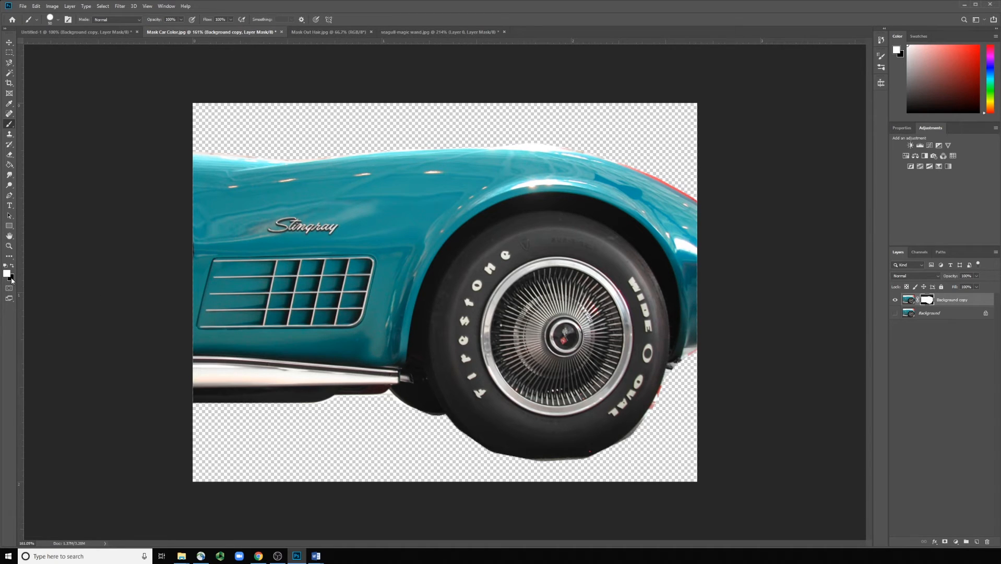
Paint black on the layer mask beneath the chrome side pipe to hide the dark underbody up to the tire
drag(336, 410, 359, 417)
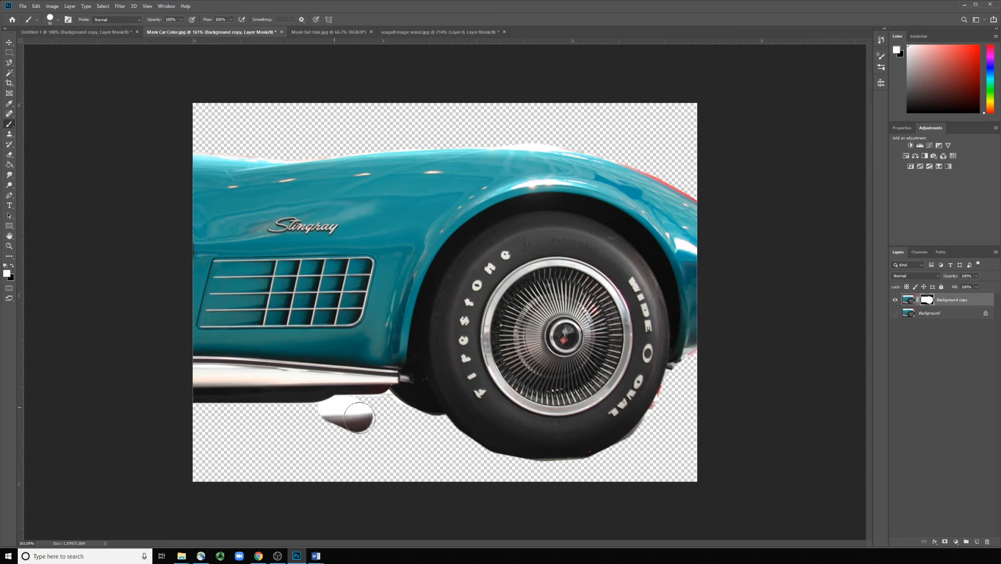
key(ctrl+z)
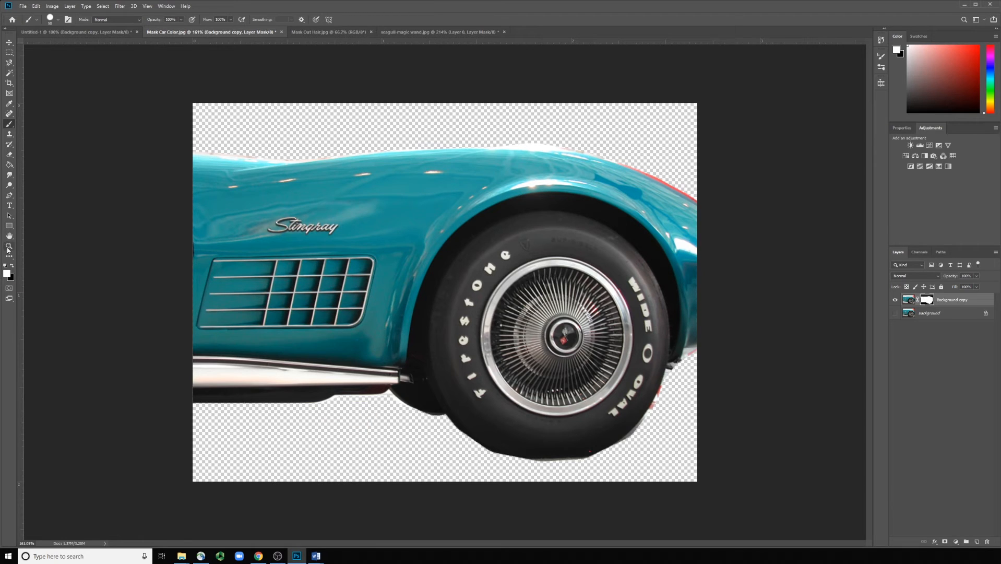
click(11, 265)
mouse_move(313, 418)
mouse_down()
mouse_move(416, 404)
mouse_move(431, 422)
mouse_move(400, 412)
mouse_up()
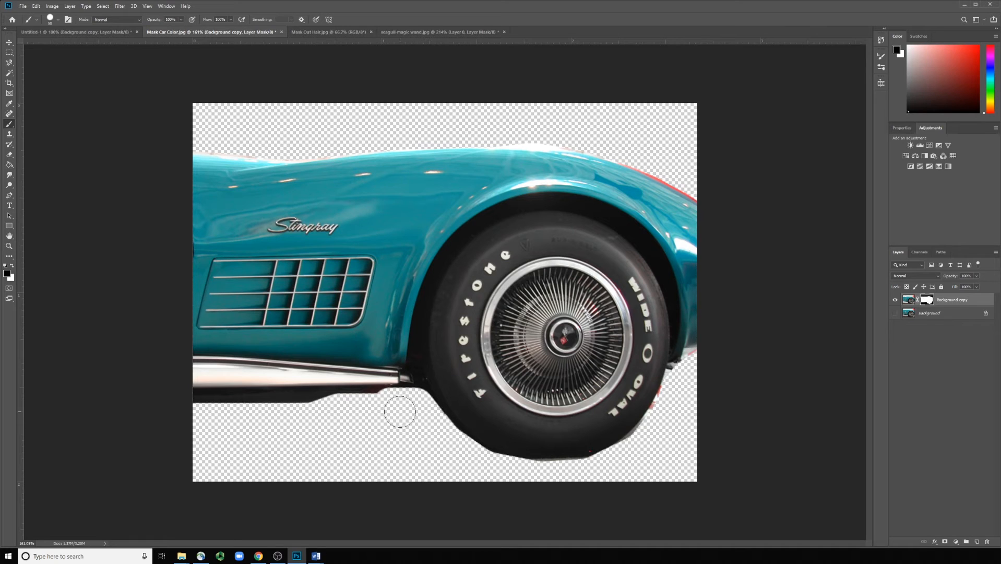
click(390, 401)
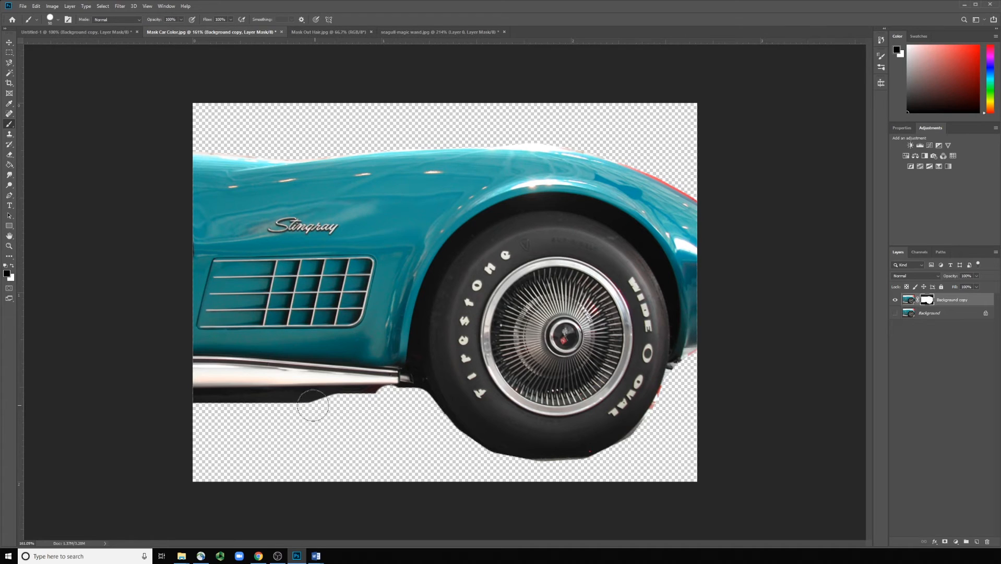
shift+click(191, 403)
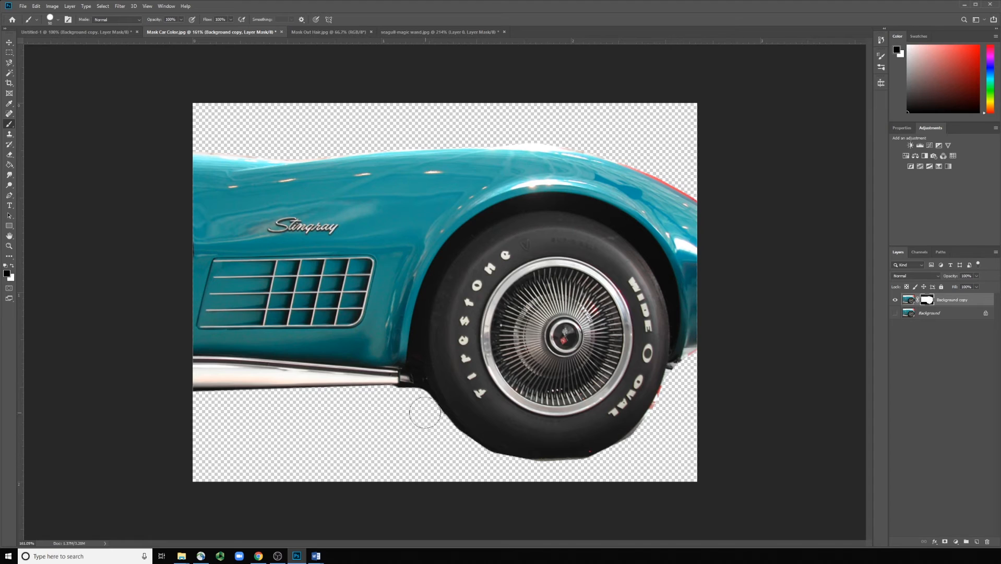
Paint black on the layer mask around the tire's lower edge and along the fender's upper edge to hide leftover background
mouse_move(425, 412)
mouse_down()
mouse_move(493, 468)
mouse_move(577, 474)
mouse_up()
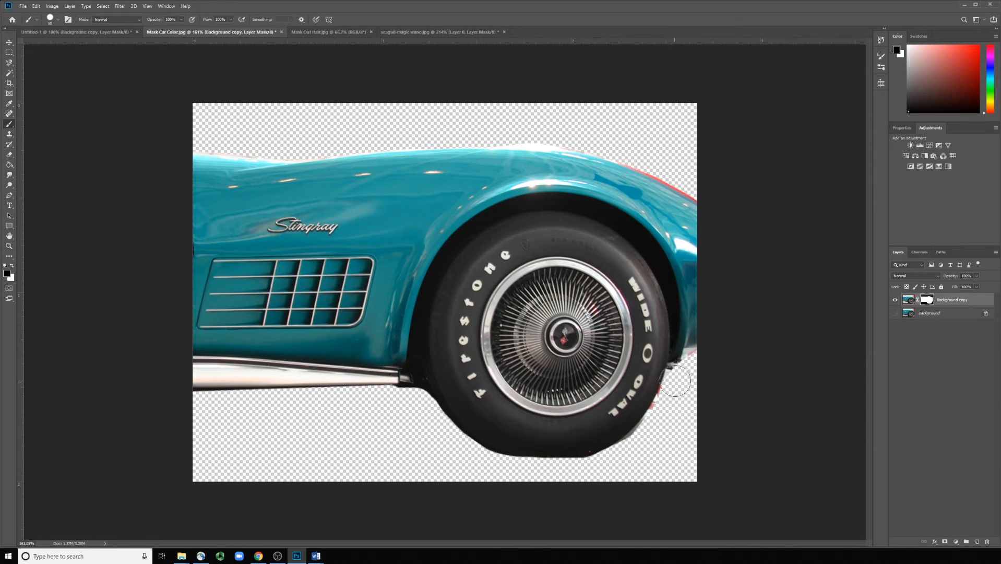
mouse_move(676, 380)
mouse_down()
mouse_move(677, 368)
mouse_move(673, 398)
mouse_move(628, 451)
mouse_move(586, 463)
mouse_up()
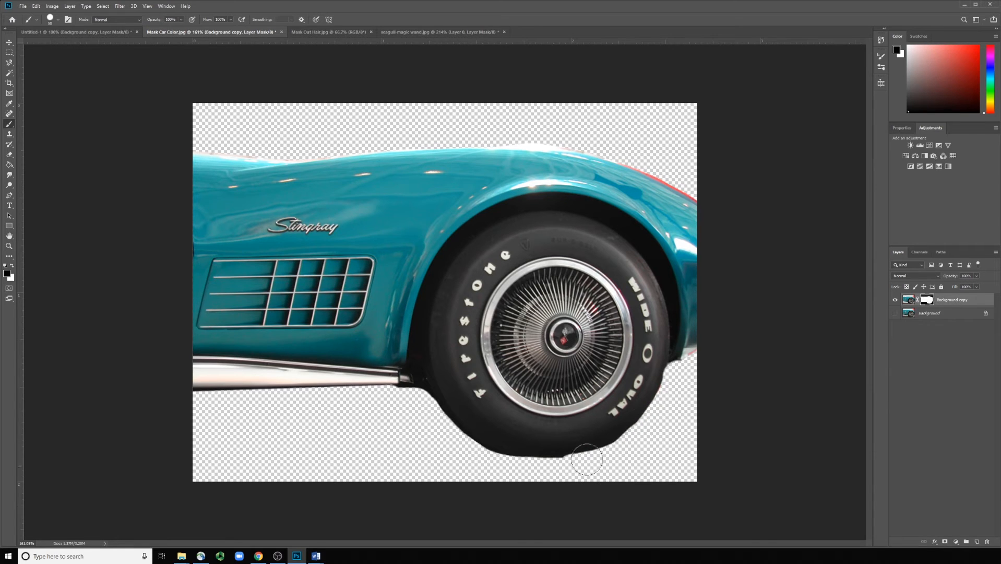
click(694, 358)
mouse_move(487, 127)
mouse_down()
mouse_move(609, 144)
mouse_move(709, 194)
mouse_up()
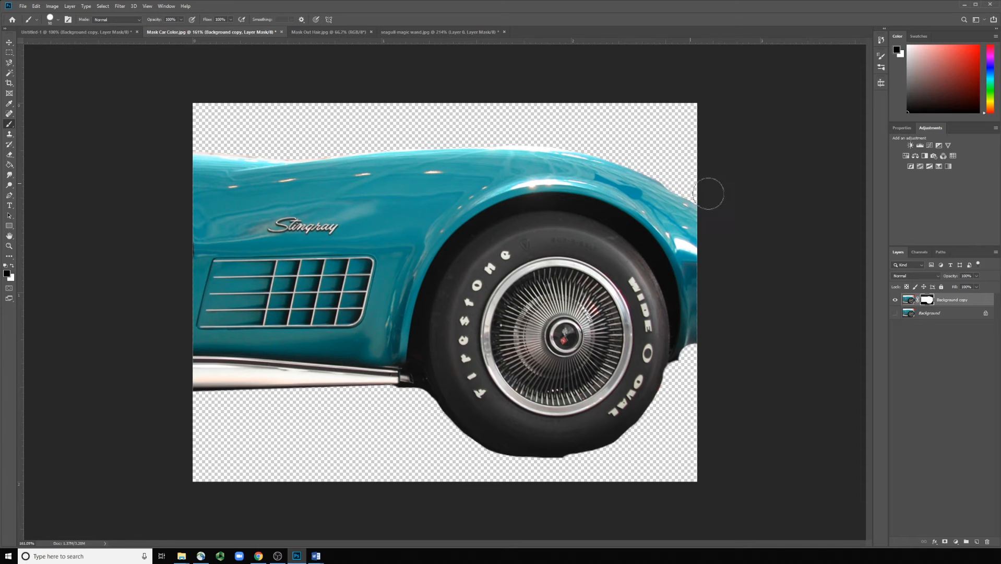
key(x)
key(ctrl+z)
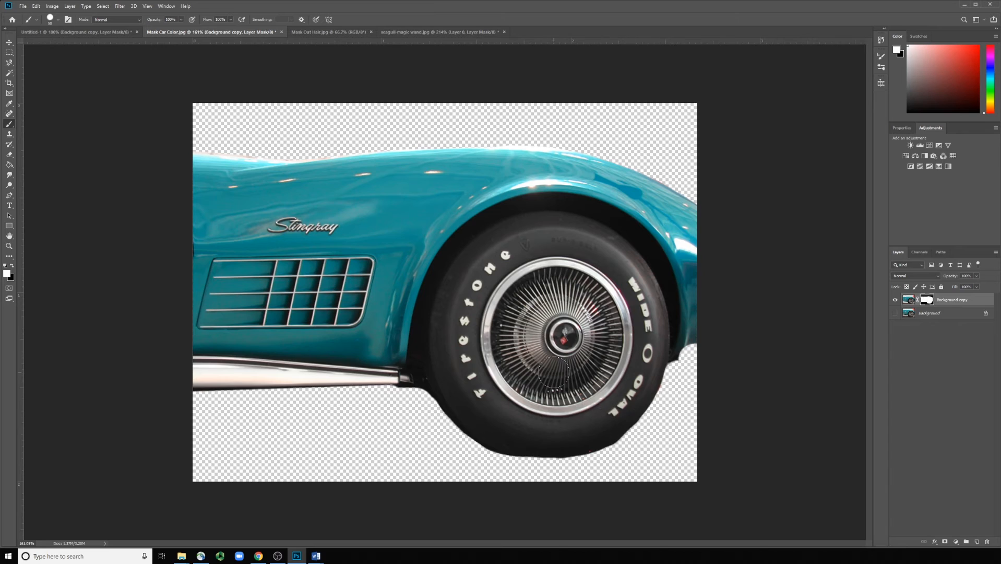
Create a new layer and place it beneath the Background copy layer
key(ctrl+minus)
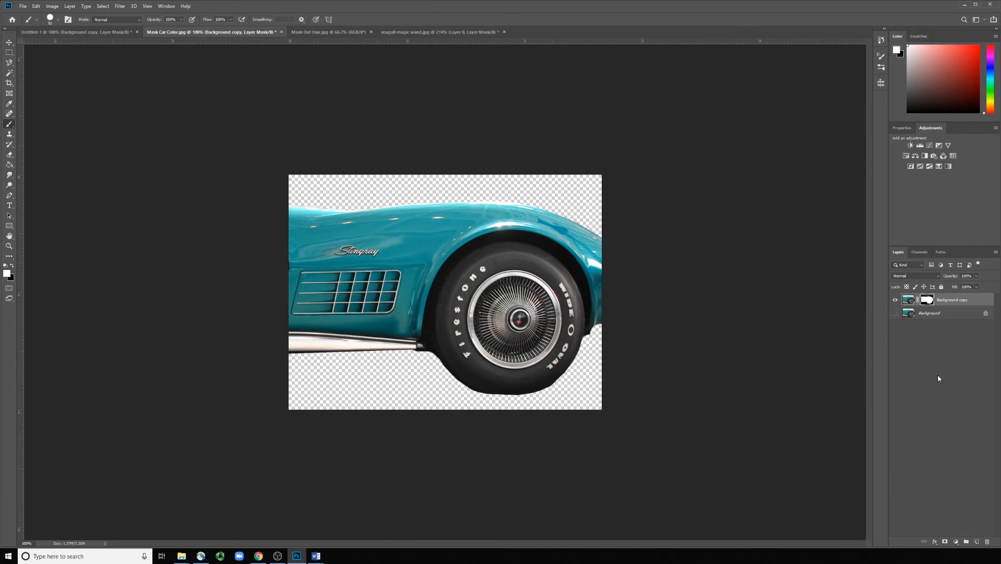
click(977, 542)
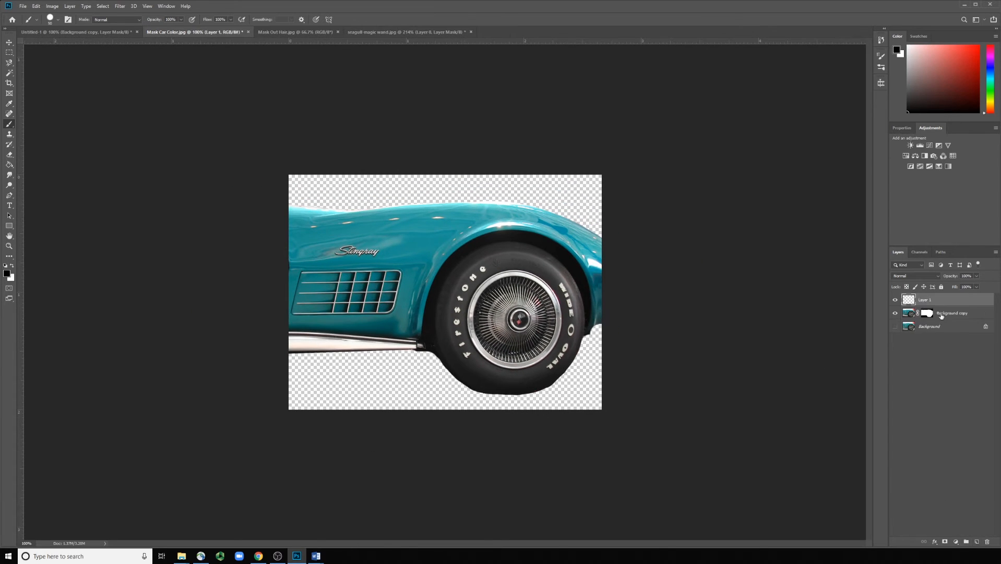
drag(943, 313, 941, 294)
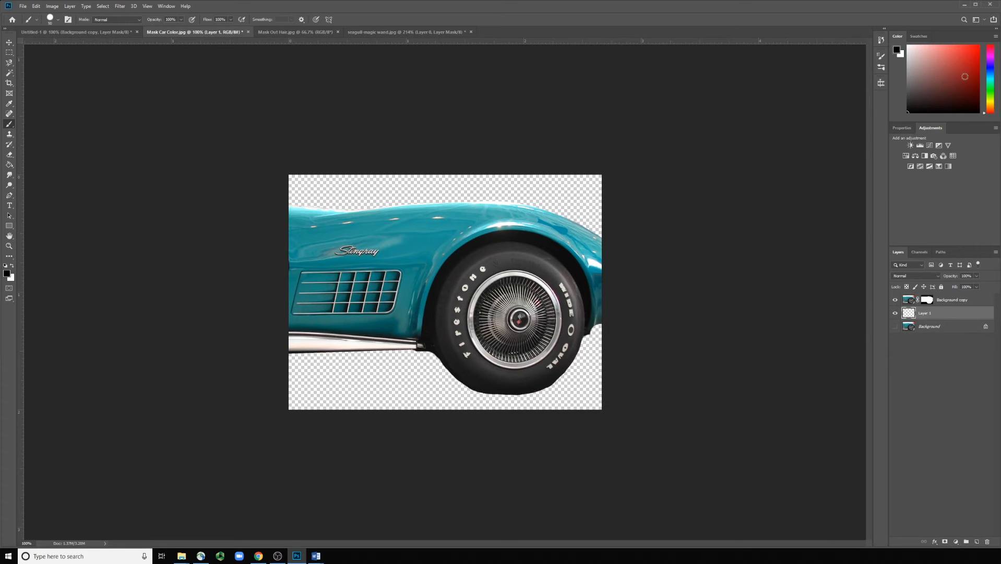
Choose a bright green and paint the entire new layer behind the car with an enlarged brush
click(990, 82)
drag(974, 68, 984, 39)
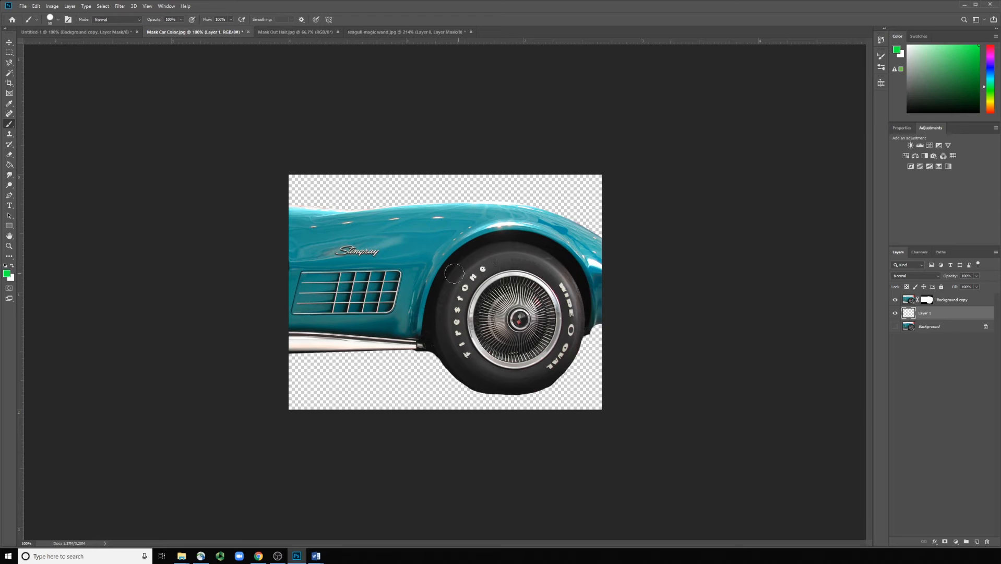
mouse_move(304, 190)
mouse_down()
mouse_move(383, 201)
mouse_move(328, 194)
mouse_move(184, 233)
mouse_move(570, 305)
mouse_move(653, 409)
mouse_move(273, 424)
mouse_up()
key(bracketright)
key(bracketright)
key(bracketright)
key(bracketright)
key(bracketright)
key(bracketright)
key(bracketright)
key(bracketright)
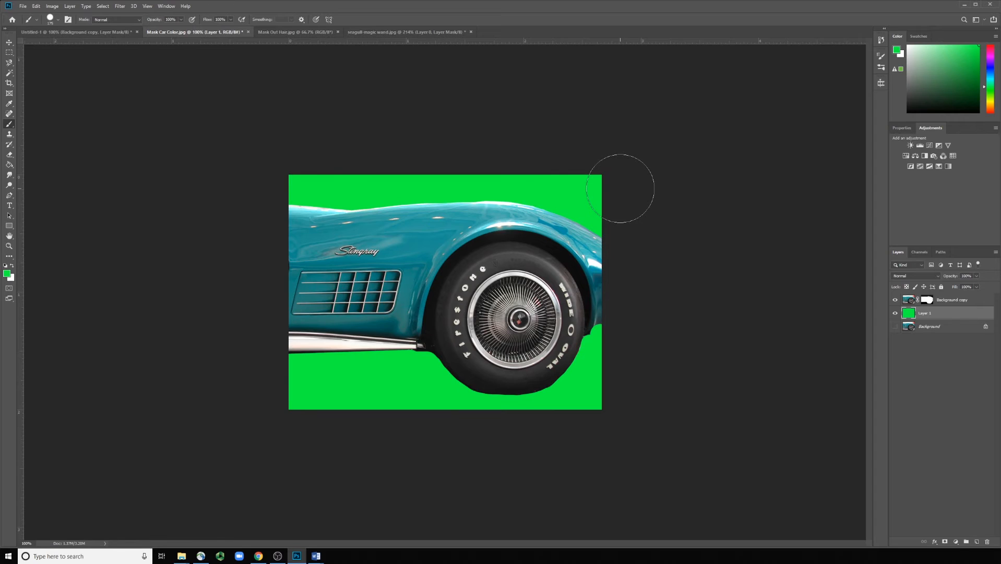
Switch to Mask Out Hair.jpg, reset the colors to default black and white, and turn on Quick Mask mode
click(282, 33)
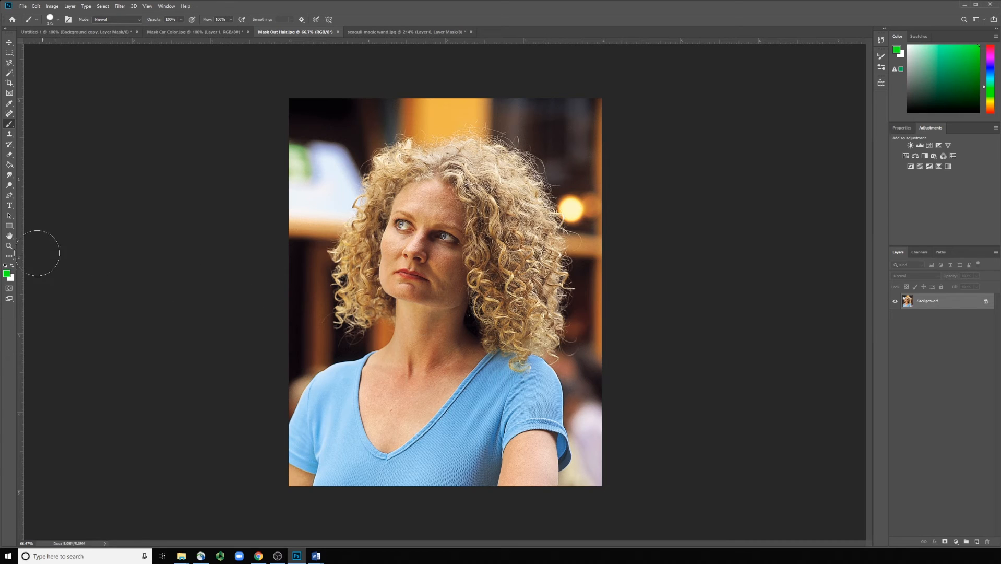
click(6, 267)
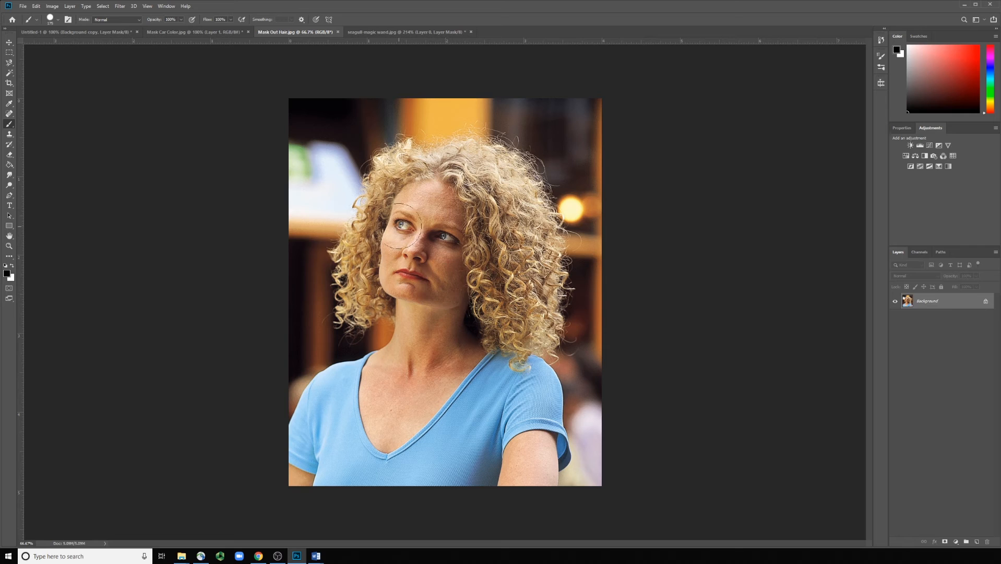
click(10, 290)
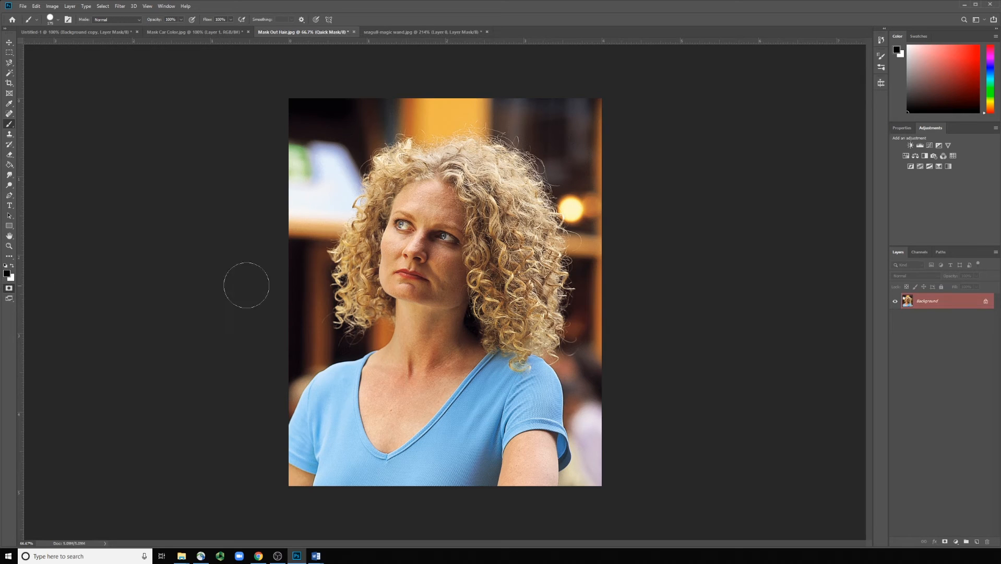
mouse_move(416, 207)
mouse_down()
mouse_move(405, 264)
mouse_move(424, 329)
mouse_move(402, 394)
mouse_move(337, 444)
mouse_move(408, 475)
mouse_move(406, 409)
mouse_move(390, 454)
mouse_move(341, 481)
mouse_move(314, 473)
mouse_move(330, 407)
mouse_move(436, 331)
mouse_move(433, 316)
mouse_move(443, 489)
mouse_move(438, 373)
mouse_move(408, 420)
mouse_move(415, 441)
mouse_up()
key(ctrl+z)
click(9, 288)
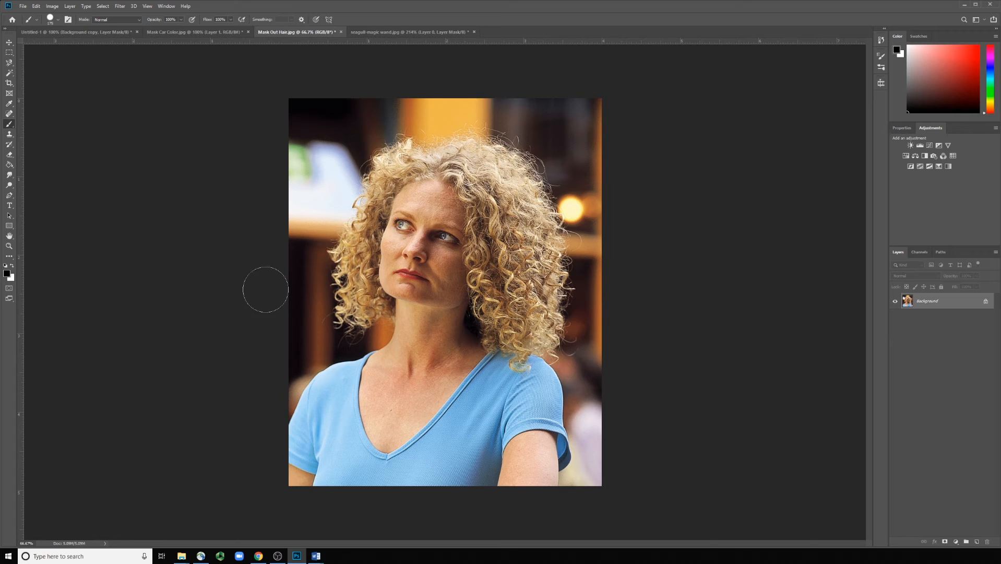
click(9, 288)
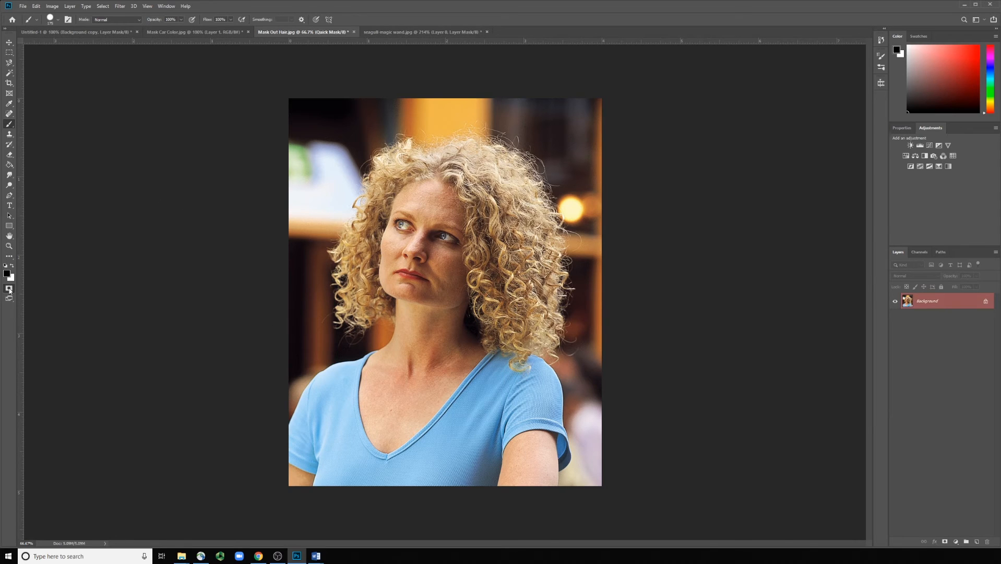
Paint the quick mask over the woman's face, inner hair and torso, and convert it into an inverted selection covering her
mouse_move(297, 475)
mouse_down()
mouse_move(347, 387)
mouse_move(386, 383)
mouse_move(416, 359)
mouse_move(427, 283)
mouse_move(415, 279)
mouse_move(416, 297)
mouse_move(366, 289)
mouse_move(375, 287)
mouse_move(407, 186)
mouse_move(434, 182)
mouse_up()
mouse_move(489, 180)
mouse_down()
mouse_move(511, 216)
mouse_move(525, 266)
mouse_move(528, 299)
mouse_move(512, 334)
mouse_move(530, 402)
mouse_move(532, 479)
mouse_move(323, 473)
mouse_move(379, 406)
mouse_move(374, 442)
mouse_move(440, 373)
mouse_move(439, 438)
mouse_move(420, 425)
mouse_move(504, 450)
mouse_move(501, 400)
mouse_move(480, 359)
mouse_move(486, 277)
mouse_move(466, 213)
mouse_move(456, 349)
mouse_move(430, 221)
mouse_move(401, 260)
mouse_up()
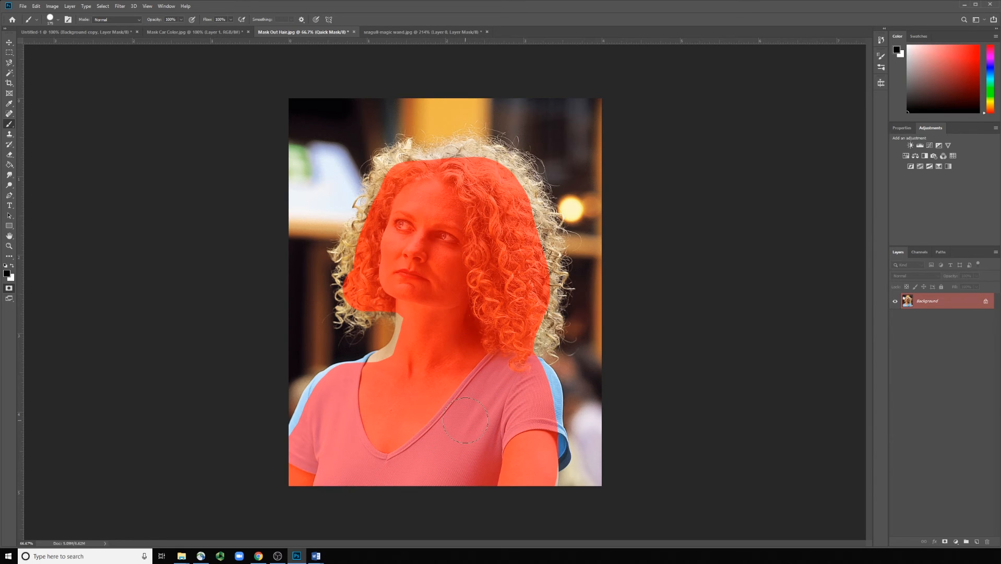
click(9, 287)
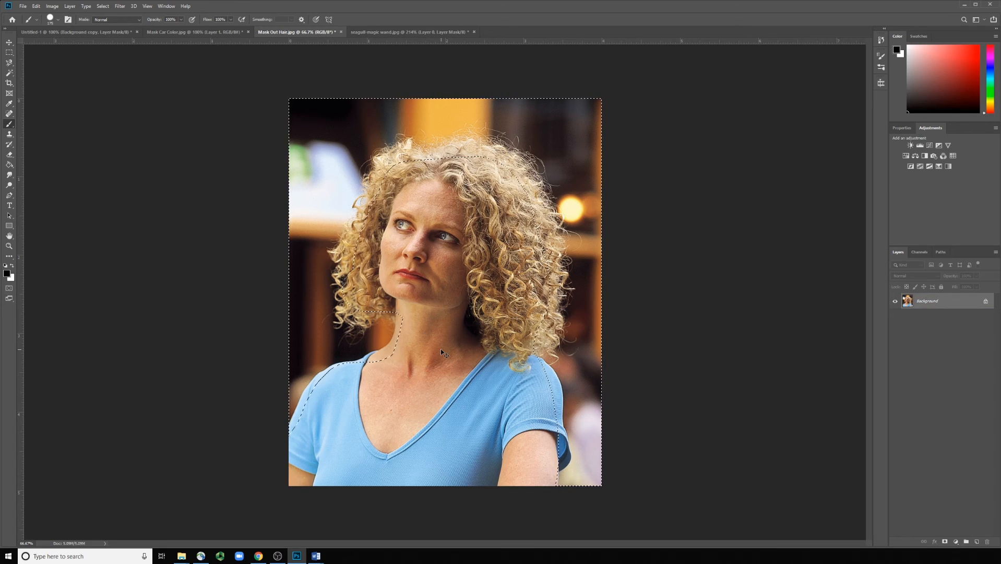
key(shift+ctrl+i)
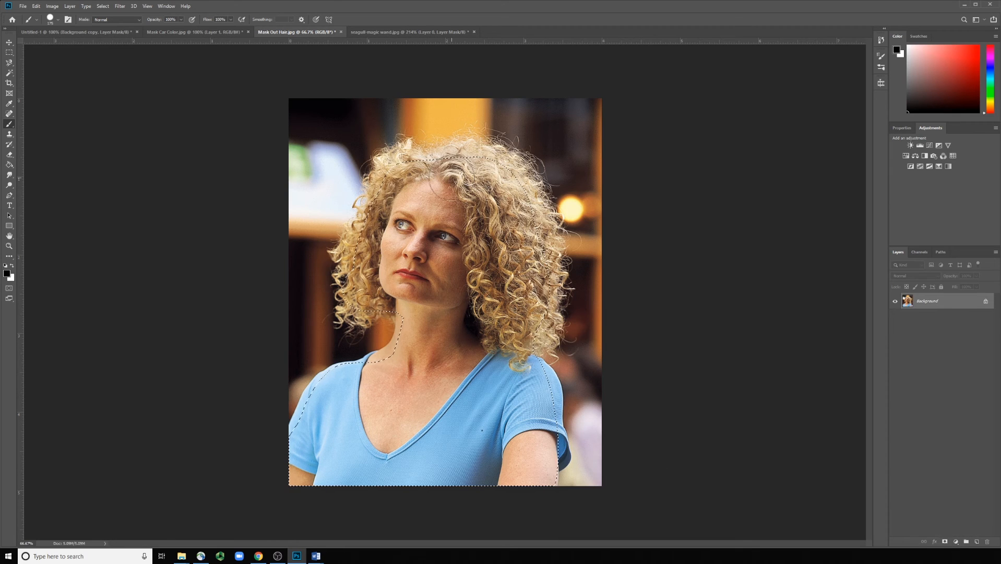
Open the selection in Select and Mask with the Onion Skin view and raise the transparency to about 75%
click(9, 53)
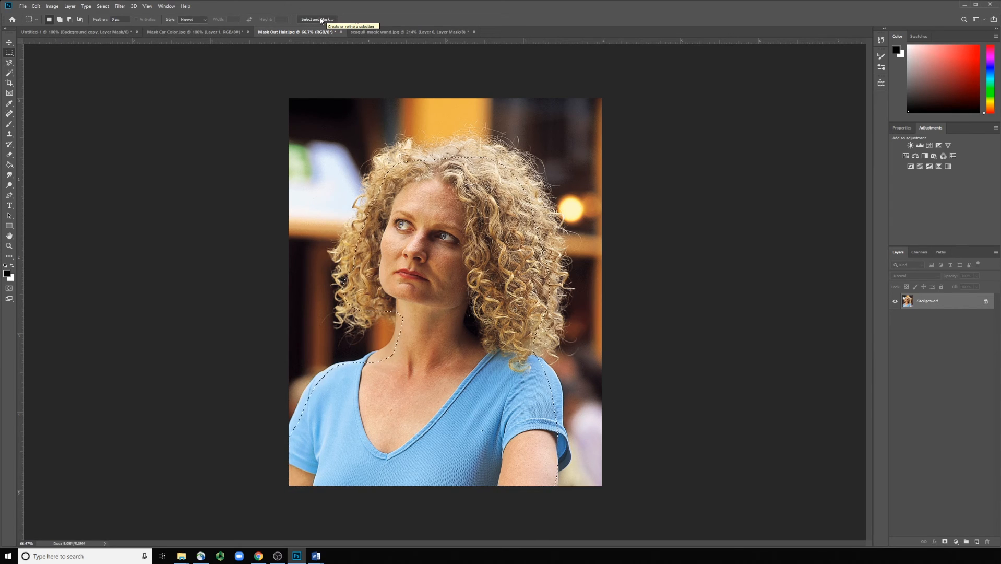
click(322, 20)
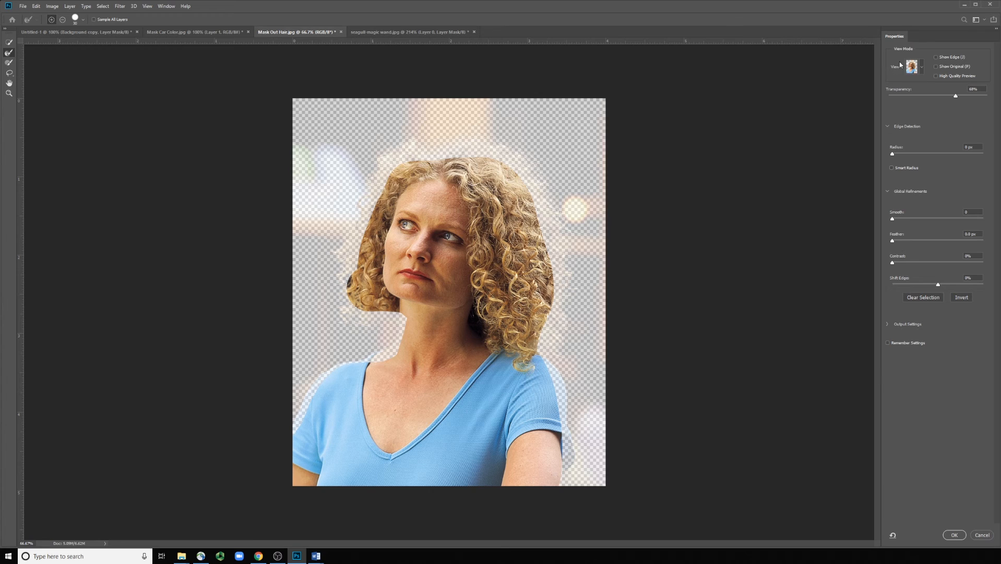
click(920, 68)
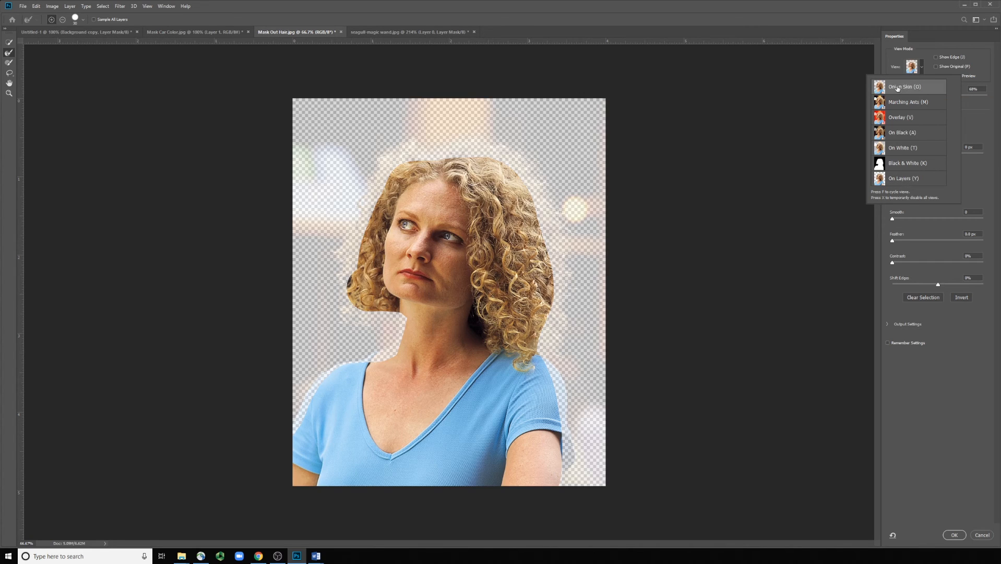
click(919, 44)
drag(957, 97, 962, 99)
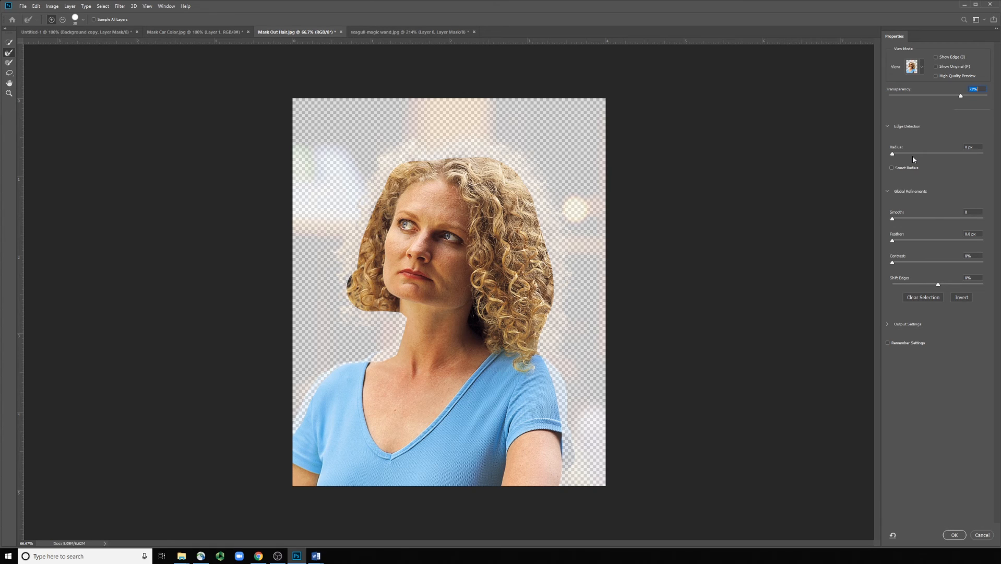
Try different Feather and Shift Edge amounts on the selection and undo them
drag(892, 241, 870, 265)
click(893, 241)
drag(939, 284, 956, 284)
drag(928, 286, 945, 285)
key(ctrl+z)
key(ctrl+z)
key(ctrl+z)
Add the missing edges of both shoulders, the sleeve and the neck to the selection with the Quick Selection tool
click(9, 44)
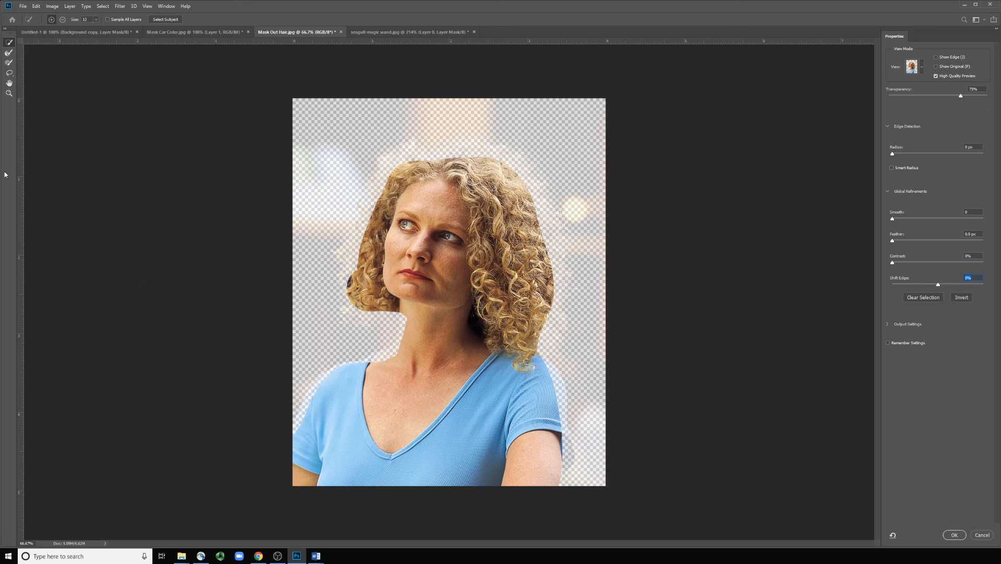
click(9, 93)
click(360, 423)
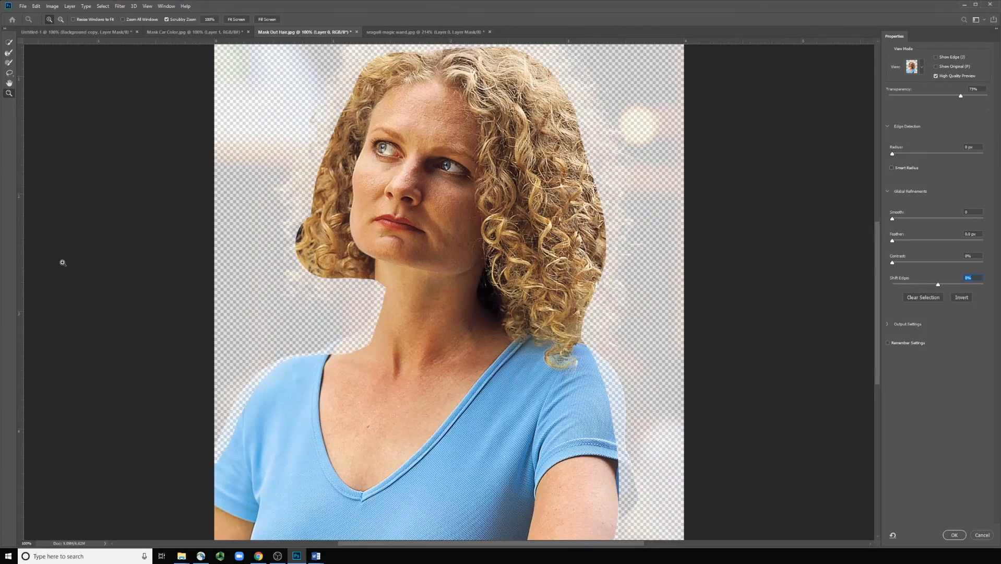
scroll(190, 270, down, 1)
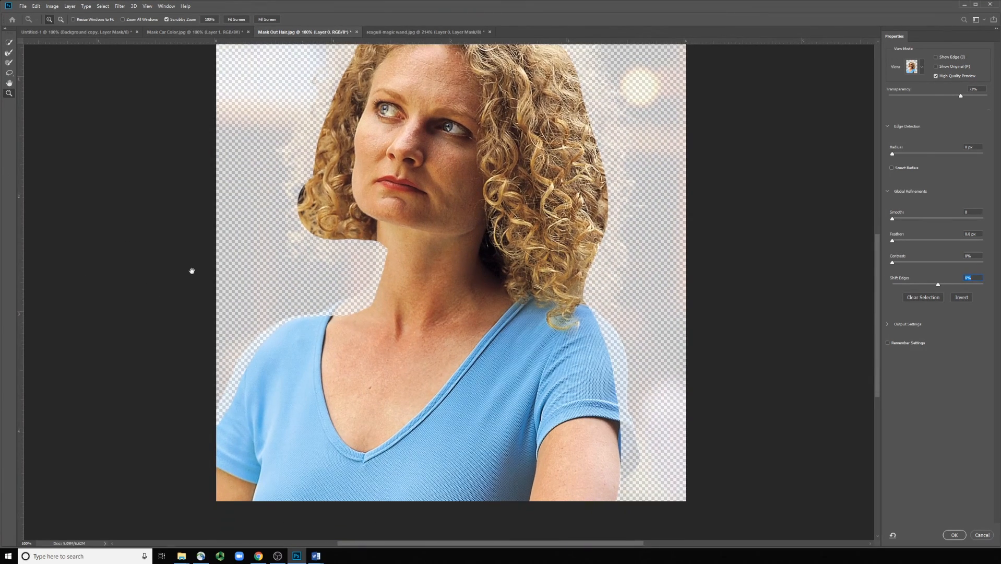
click(9, 43)
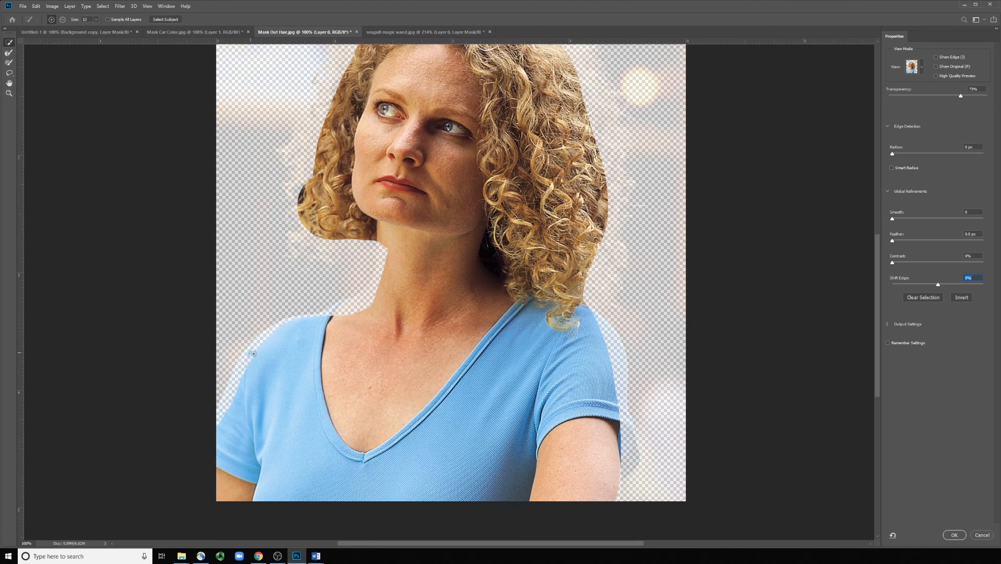
drag(247, 364, 277, 333)
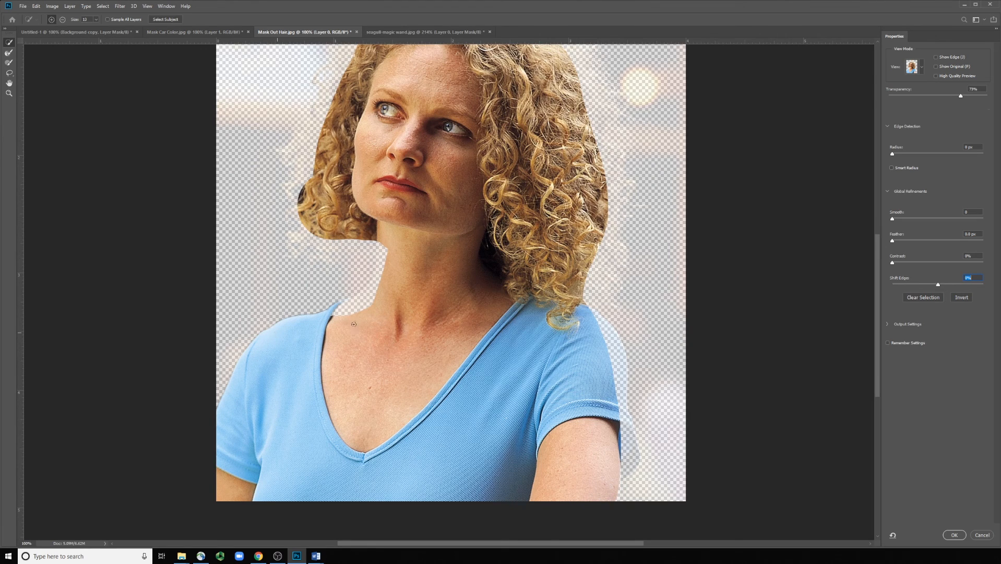
drag(337, 319, 383, 296)
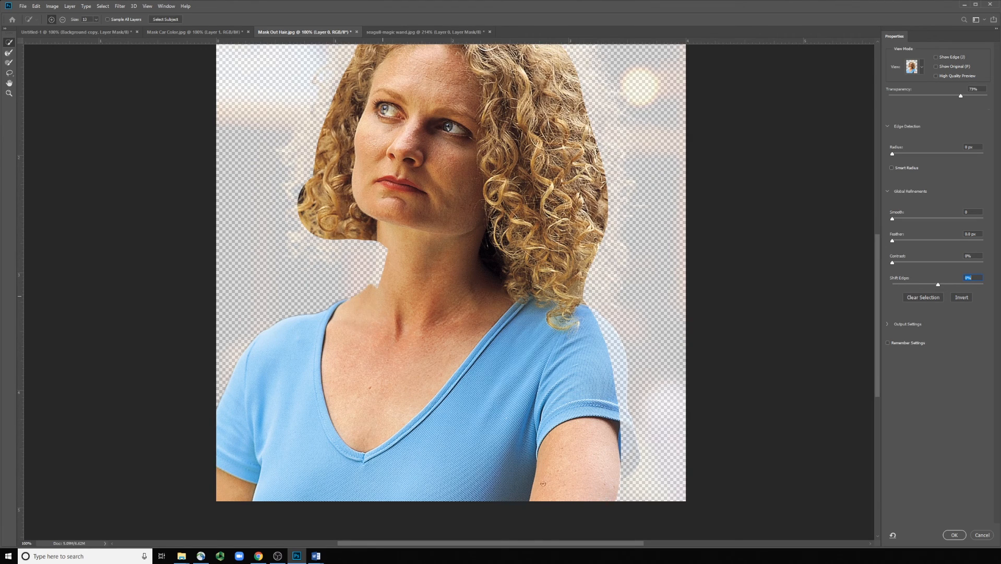
mouse_move(613, 462)
mouse_down()
mouse_move(612, 427)
mouse_move(617, 405)
mouse_move(622, 420)
mouse_move(613, 351)
mouse_move(592, 334)
mouse_up()
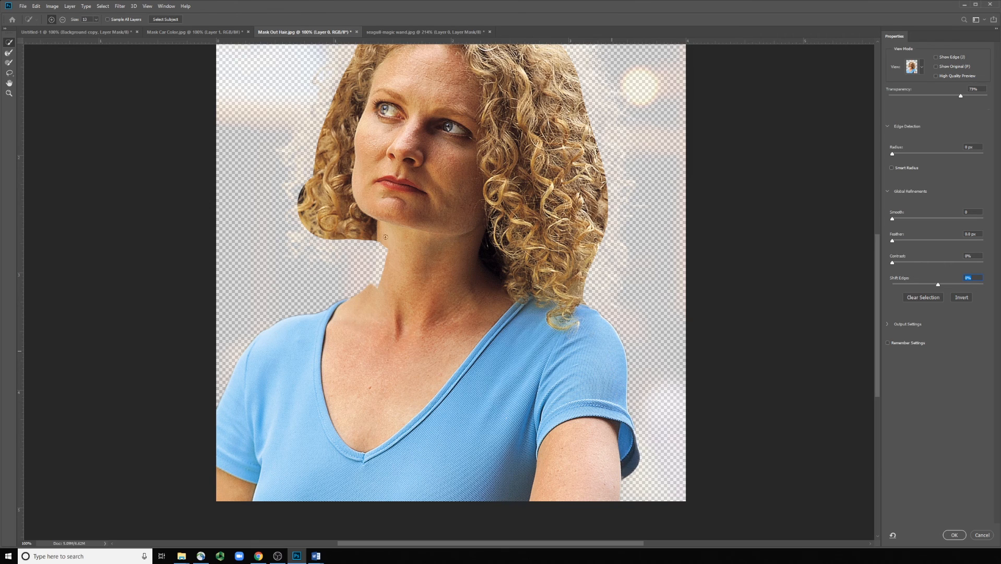
drag(386, 237, 388, 261)
Extend the selection with the Quick Selection tool over the outer curls around the woman's whole head
drag(471, 245, 481, 351)
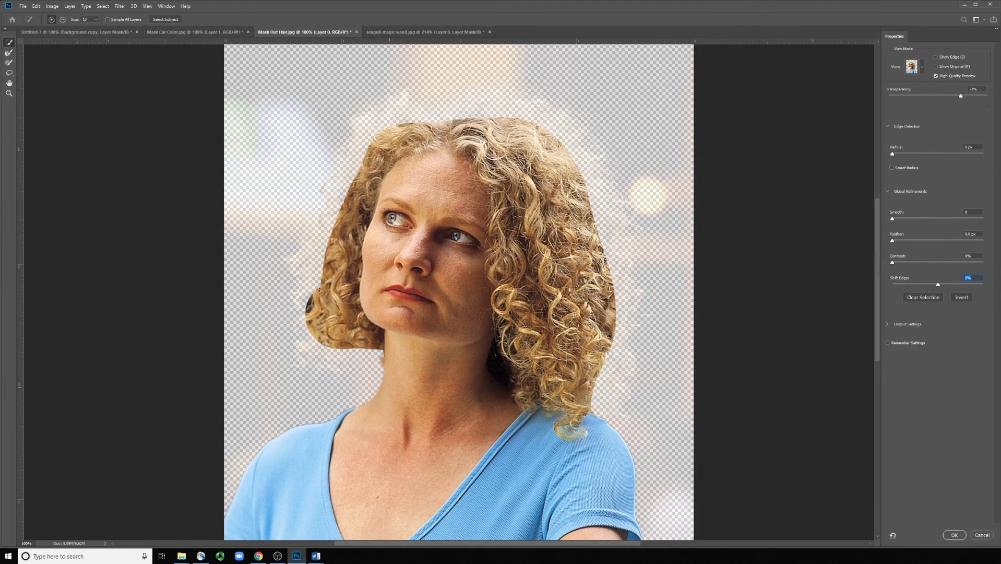
mouse_move(320, 290)
mouse_down()
mouse_move(313, 256)
mouse_move(367, 142)
mouse_move(389, 124)
mouse_move(473, 116)
mouse_move(455, 119)
mouse_up()
mouse_move(528, 127)
mouse_down()
mouse_move(548, 146)
mouse_move(549, 133)
mouse_move(597, 189)
mouse_move(621, 302)
mouse_move(616, 243)
mouse_move(620, 339)
mouse_up()
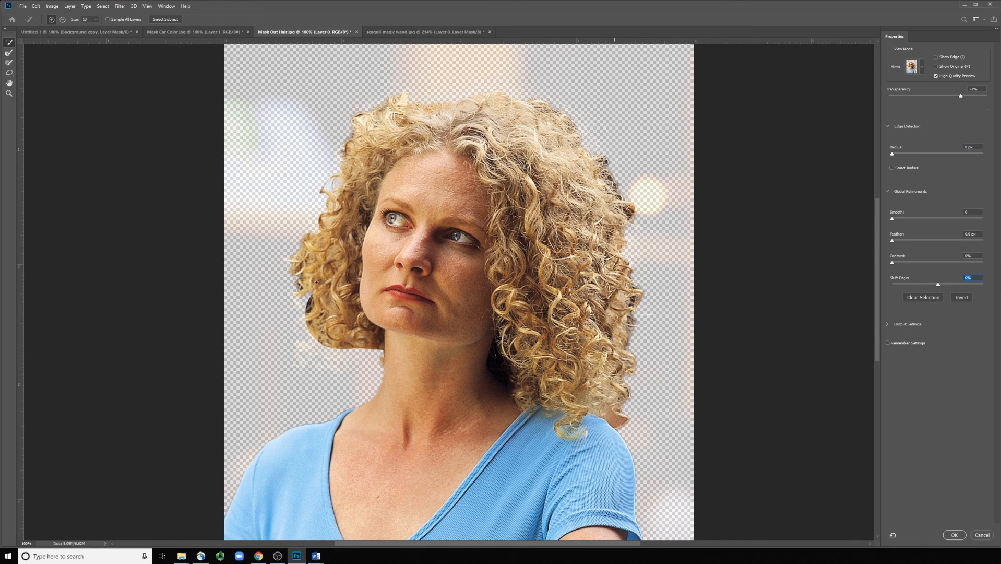
mouse_move(317, 282)
mouse_down()
mouse_move(305, 342)
mouse_move(313, 365)
mouse_move(374, 360)
mouse_move(368, 342)
mouse_up()
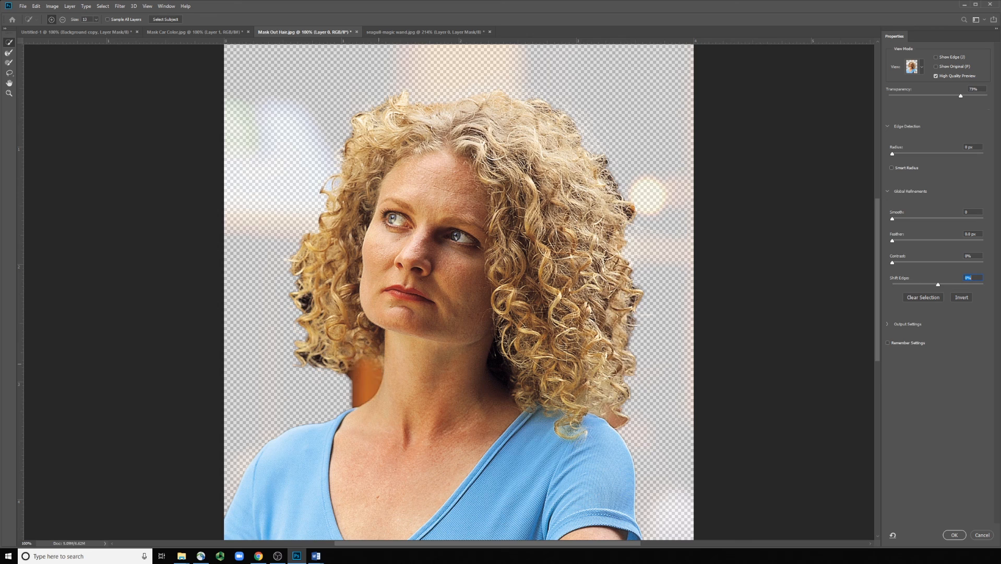
key(ctrl+z)
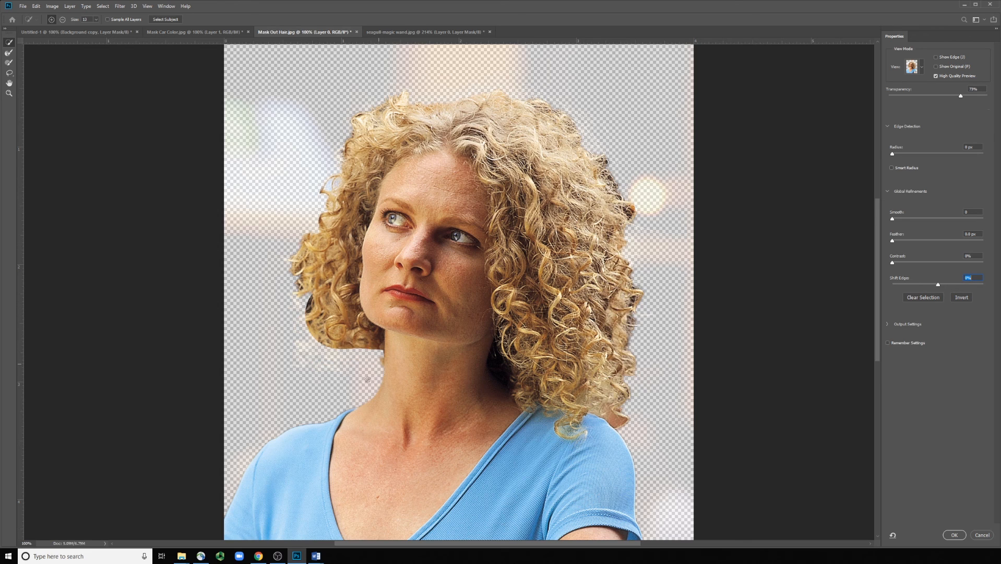
drag(302, 296, 321, 350)
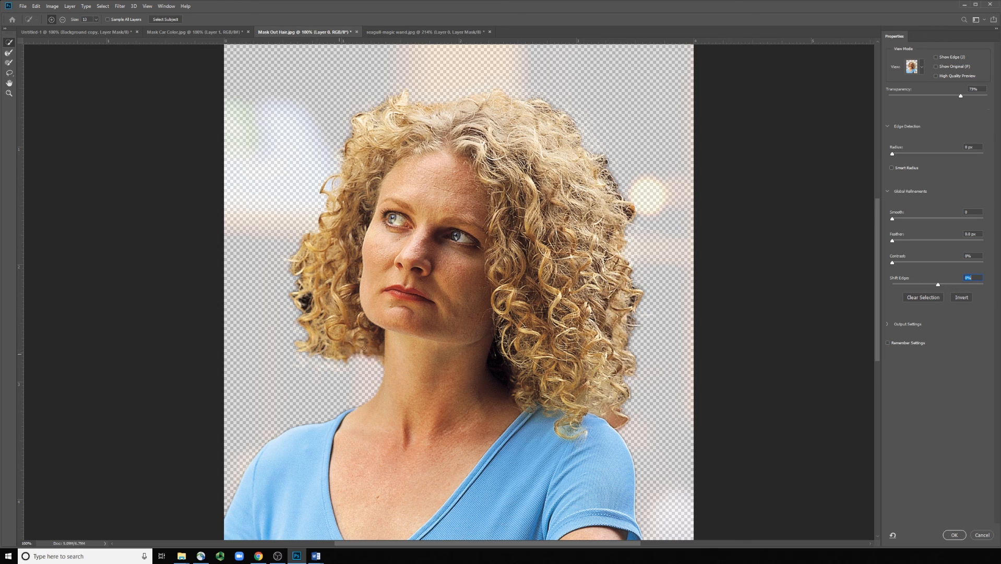
drag(425, 102, 463, 105)
mouse_move(608, 158)
mouse_down()
mouse_move(582, 128)
mouse_move(594, 140)
mouse_up()
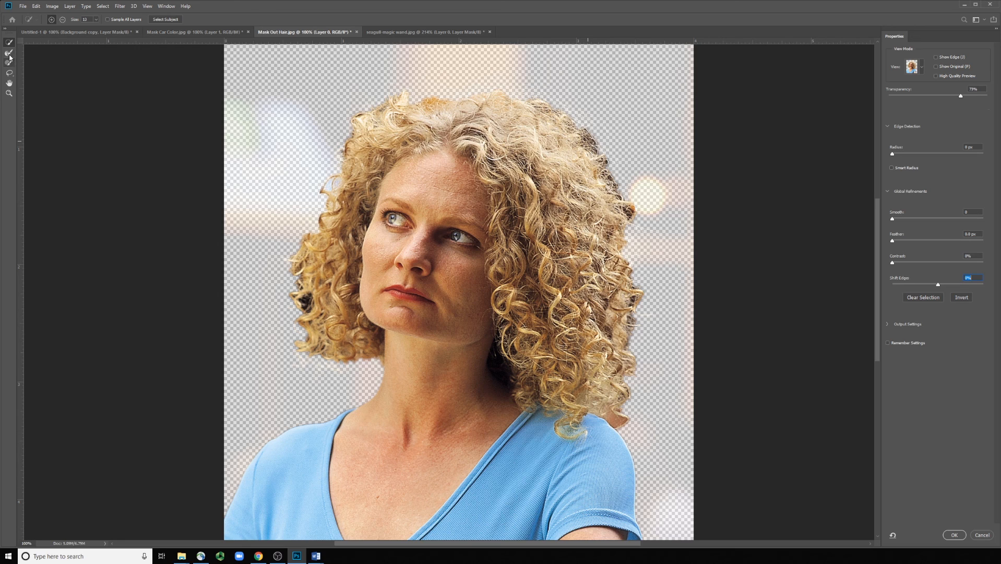
Brush along the hair's outer edges with the Refine Edge Brush to separate the curls from the background, and apply the refined selection
click(9, 56)
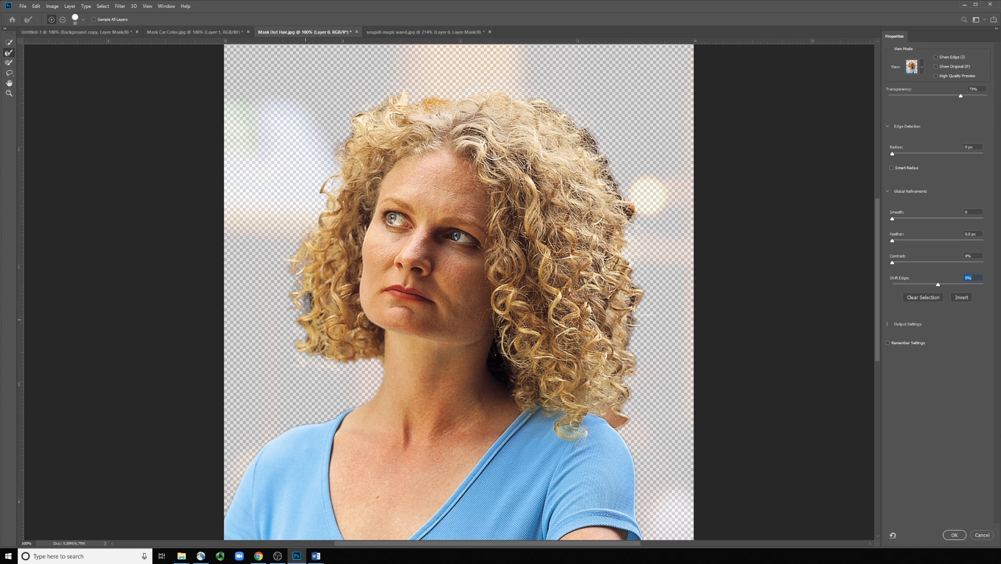
drag(308, 301, 309, 290)
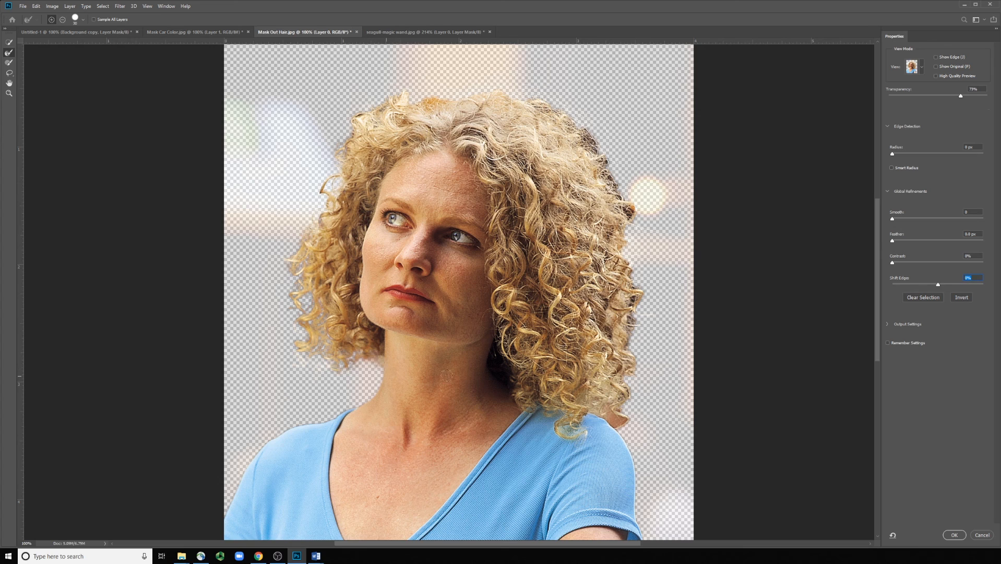
mouse_move(605, 410)
mouse_down()
mouse_move(624, 377)
mouse_move(624, 388)
mouse_move(636, 372)
mouse_move(626, 388)
mouse_move(635, 312)
mouse_move(634, 321)
mouse_move(645, 298)
mouse_move(656, 311)
mouse_move(622, 314)
mouse_move(635, 285)
mouse_up()
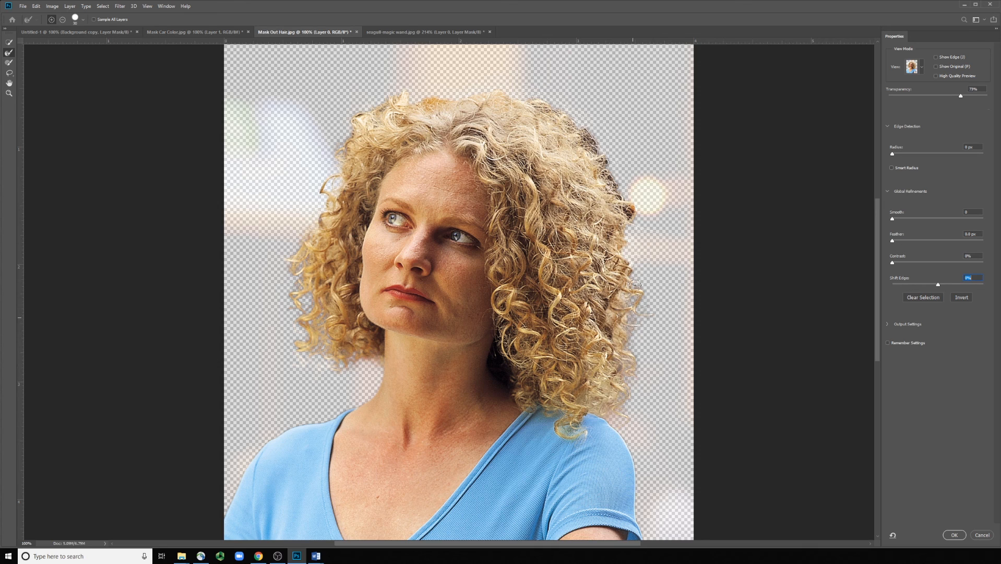
drag(621, 373, 630, 371)
mouse_move(631, 256)
mouse_down()
mouse_move(600, 148)
mouse_move(613, 168)
mouse_move(589, 120)
mouse_move(542, 94)
mouse_move(561, 107)
mouse_move(544, 112)
mouse_move(528, 87)
mouse_move(555, 118)
mouse_move(493, 85)
mouse_move(511, 91)
mouse_move(464, 110)
mouse_move(434, 110)
mouse_move(432, 99)
mouse_move(405, 90)
mouse_move(361, 109)
mouse_move(349, 134)
mouse_up()
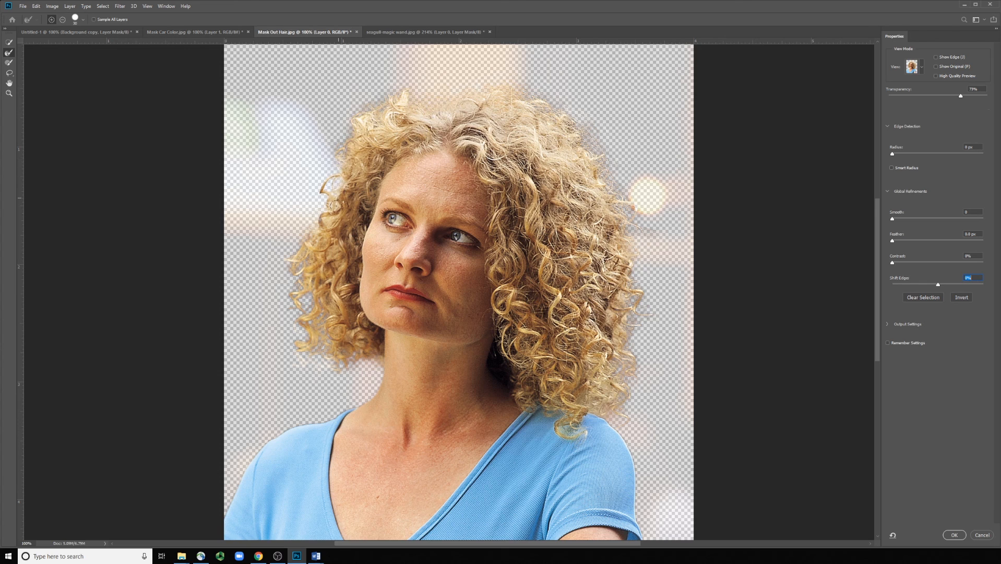
drag(336, 206, 359, 184)
drag(299, 349, 303, 346)
drag(312, 359, 329, 365)
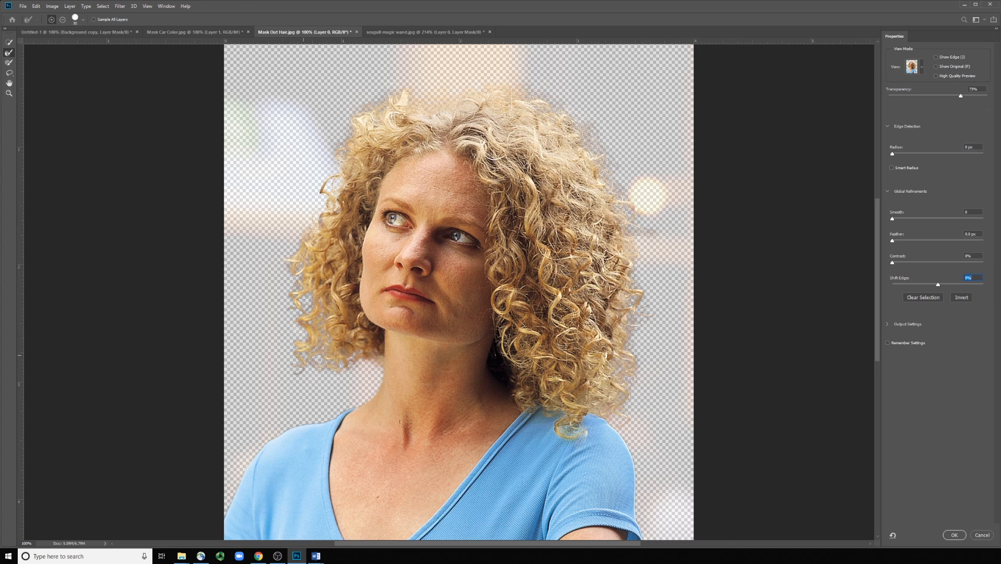
click(955, 535)
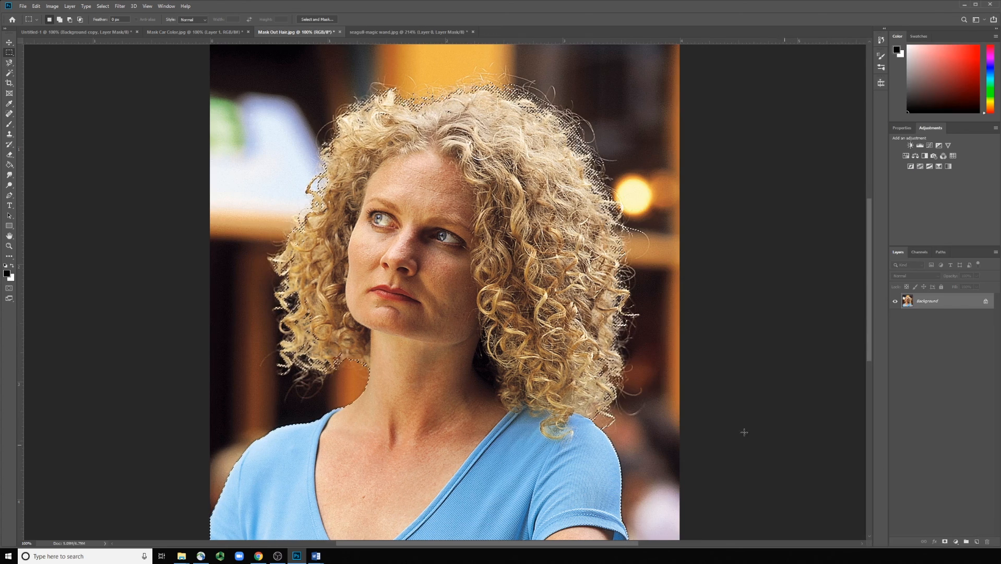
Duplicate the Background layer, hide the original, and add a layer mask to the copy from the selection
scroll(320, 314, down, 3)
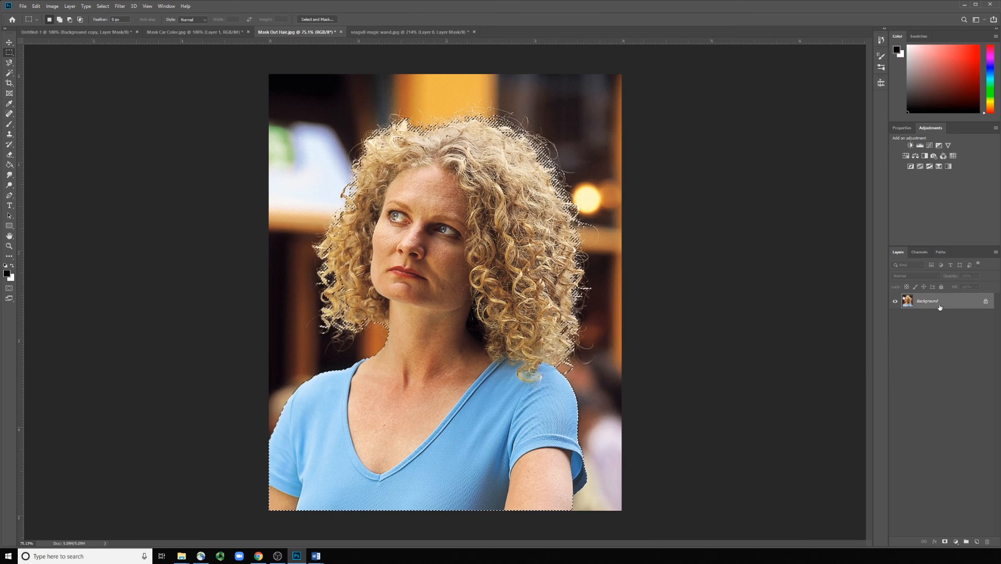
drag(913, 306, 978, 542)
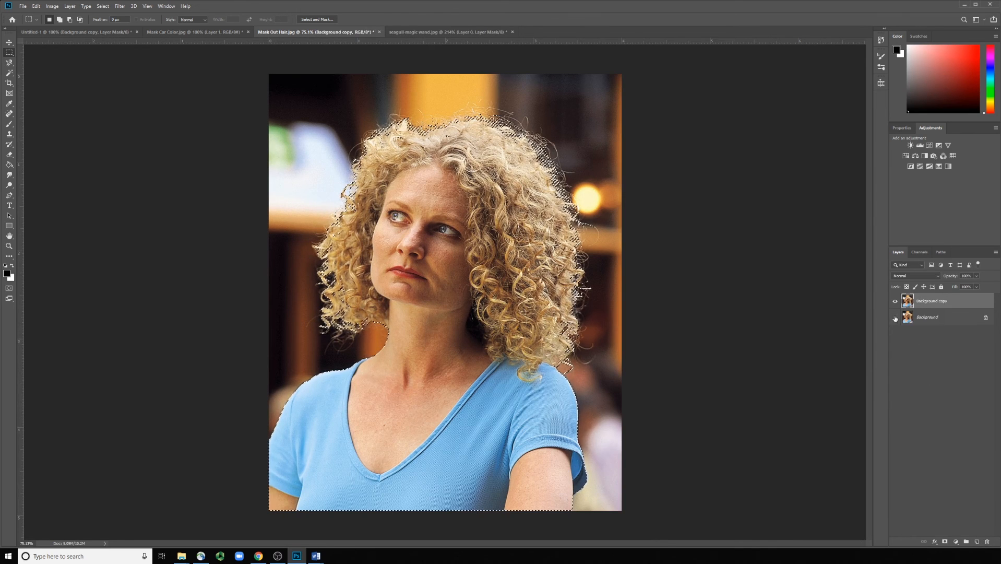
click(896, 317)
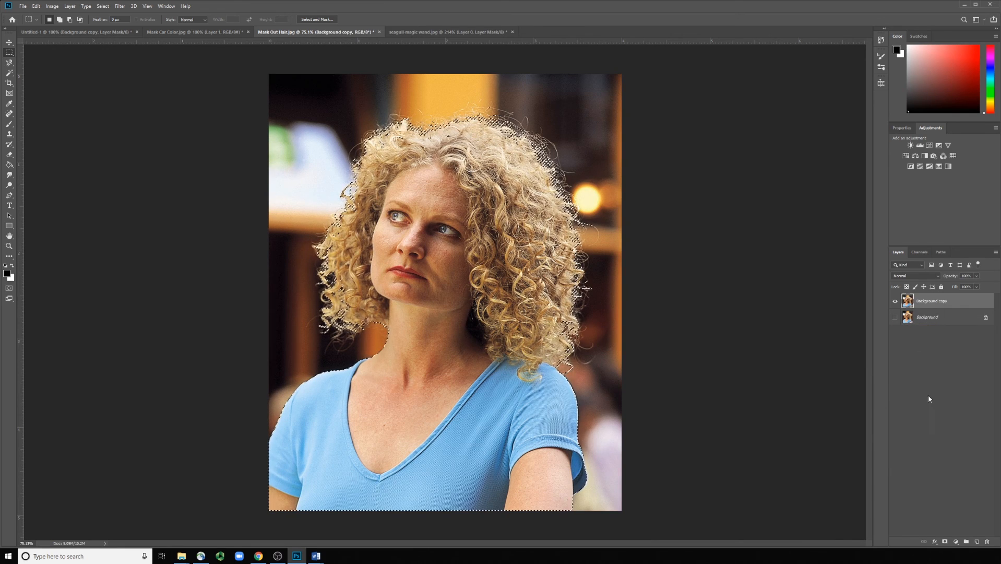
click(946, 543)
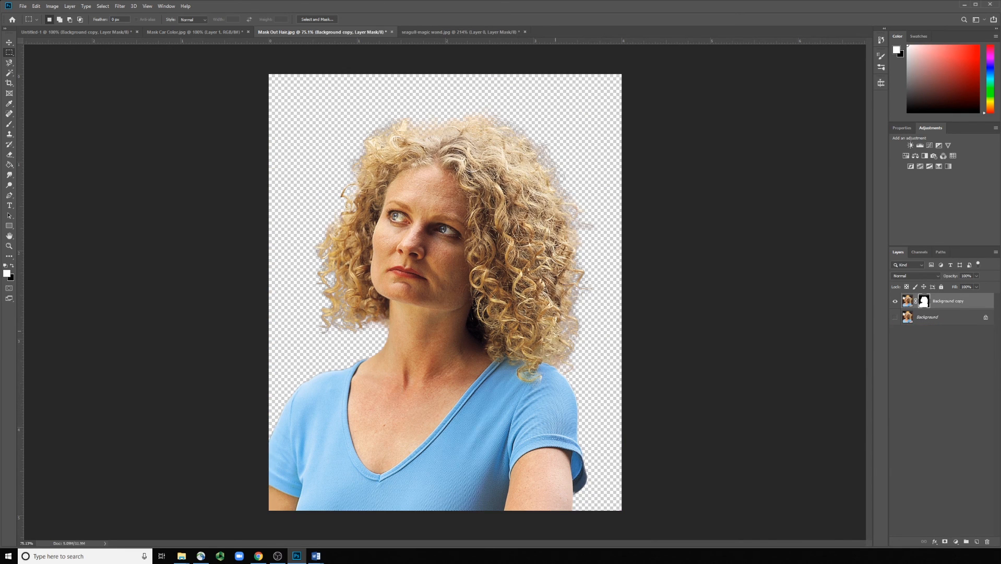
Create a new layer beneath the masked copy and fill it with dark blue using the Paint Bucket tool
click(977, 542)
drag(940, 307, 914, 335)
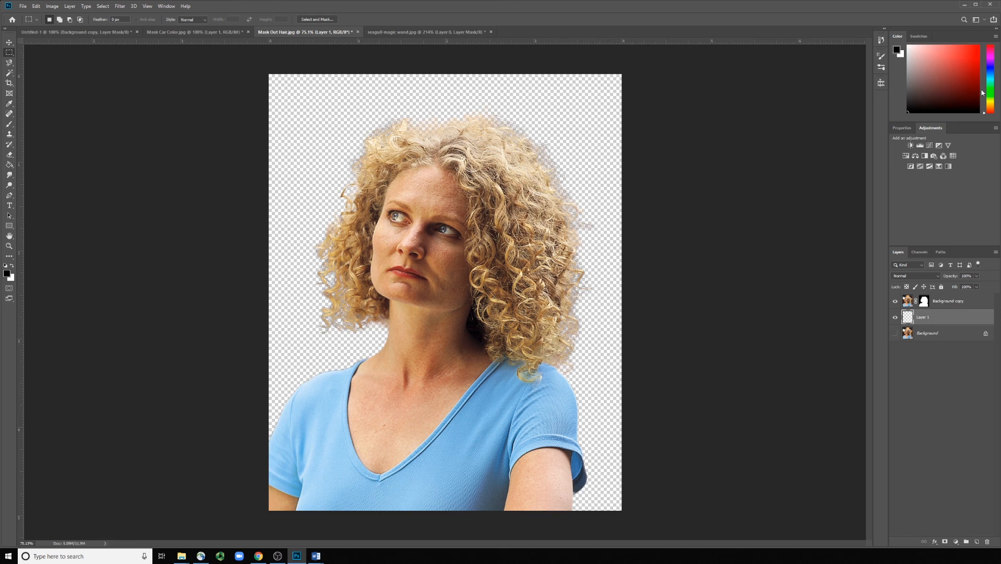
drag(977, 61, 980, 75)
click(988, 69)
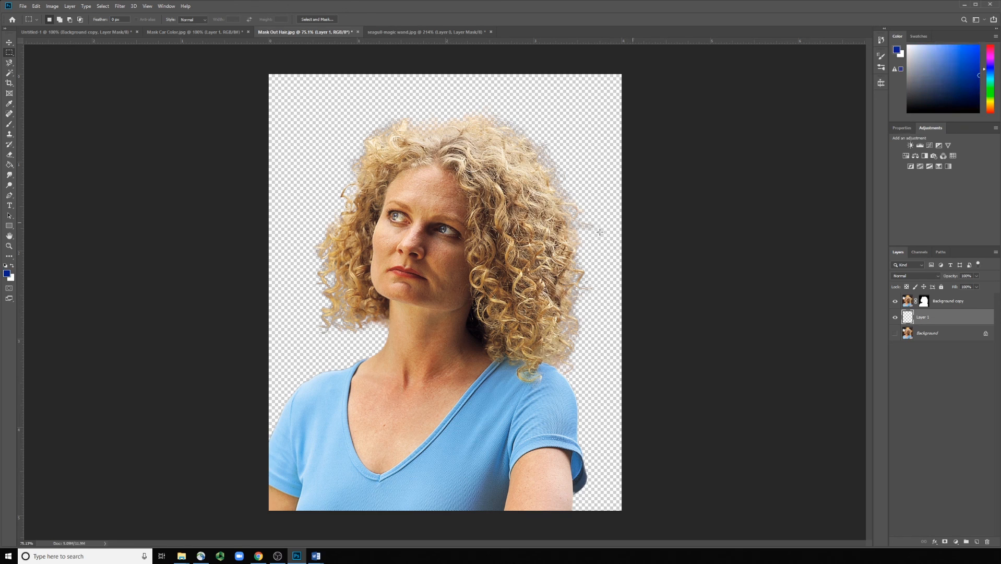
key(g)
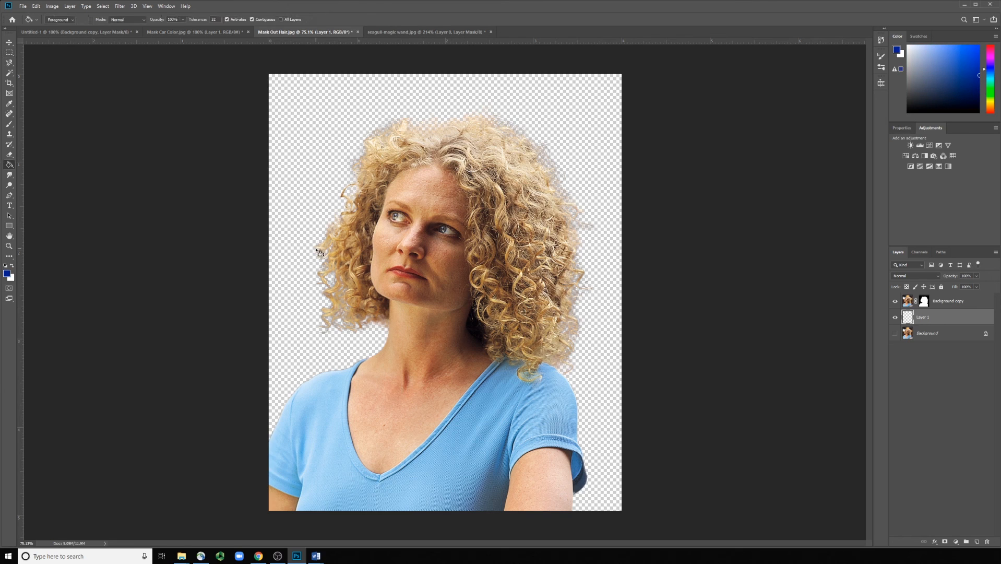
click(305, 214)
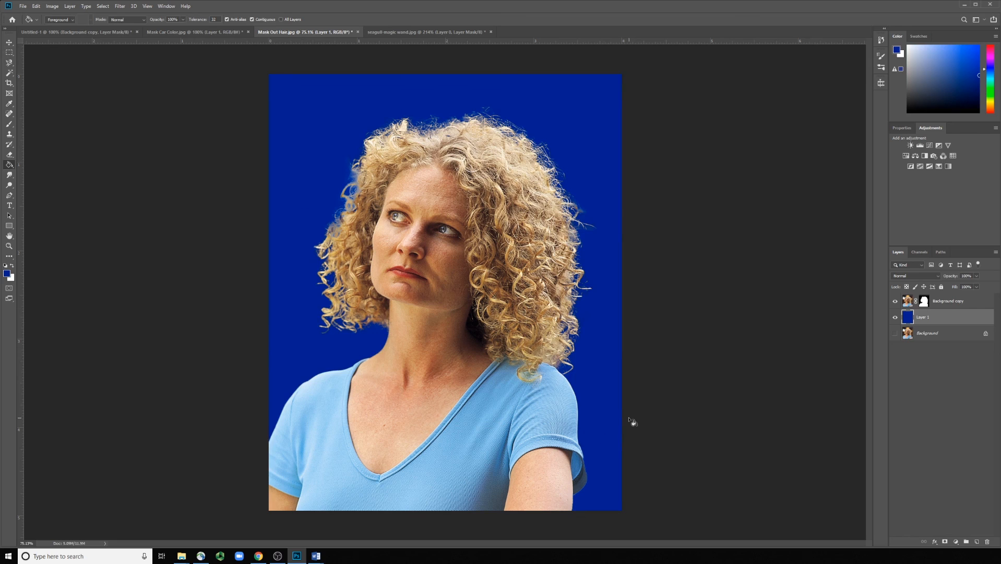